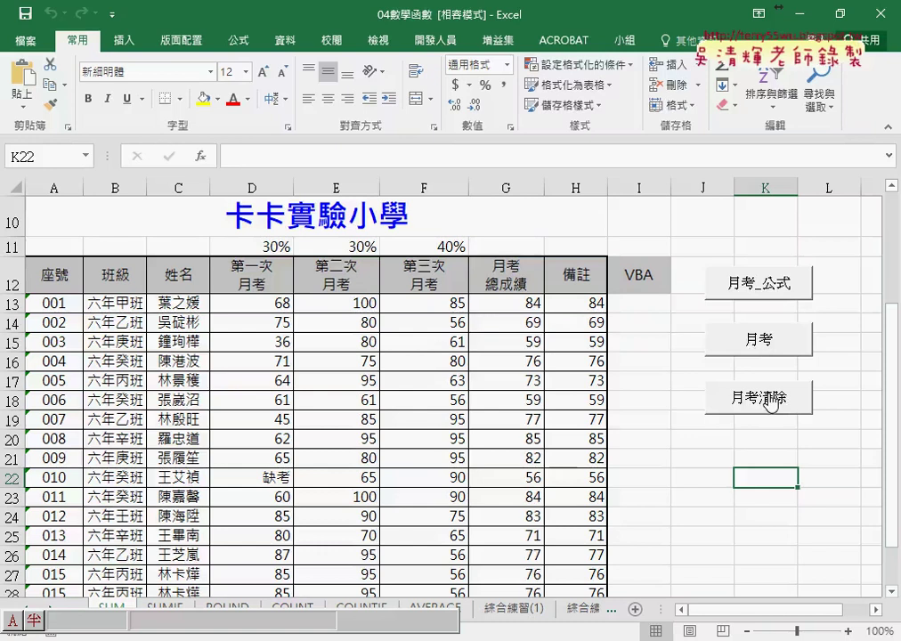
Fill the VBA column with weighted totals, check I13's formula, convert the totals to values, then clear them
click(747, 343)
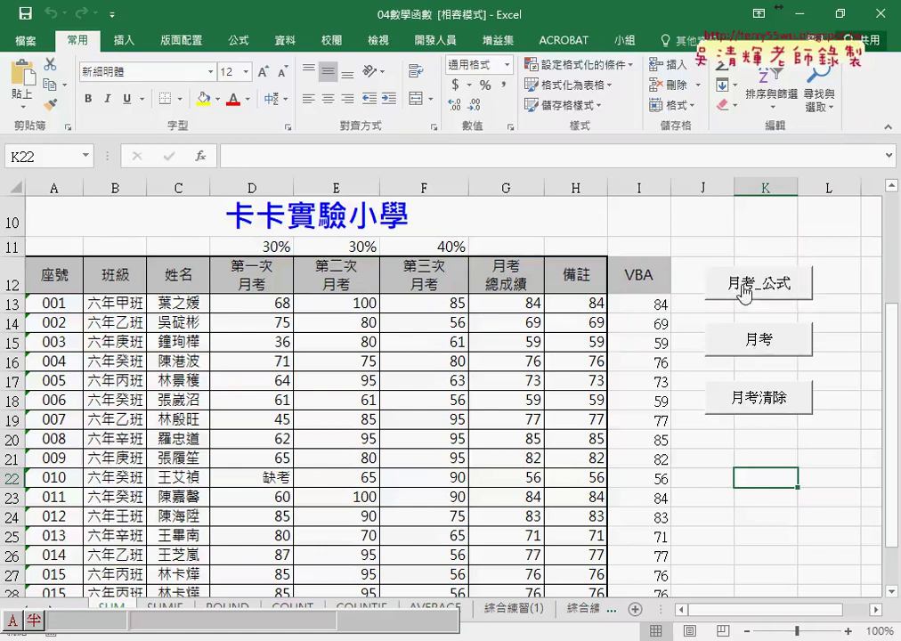
click(646, 302)
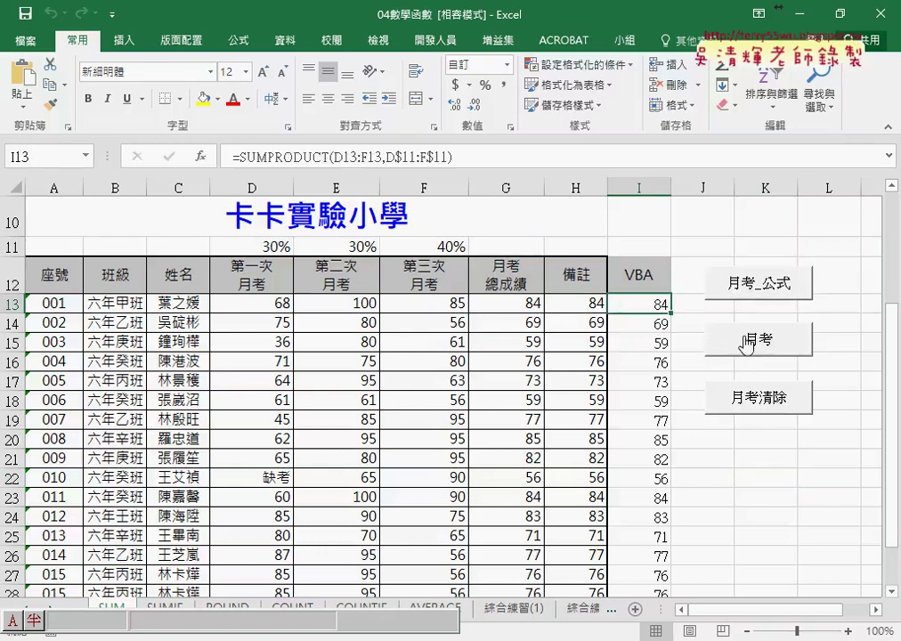
click(709, 336)
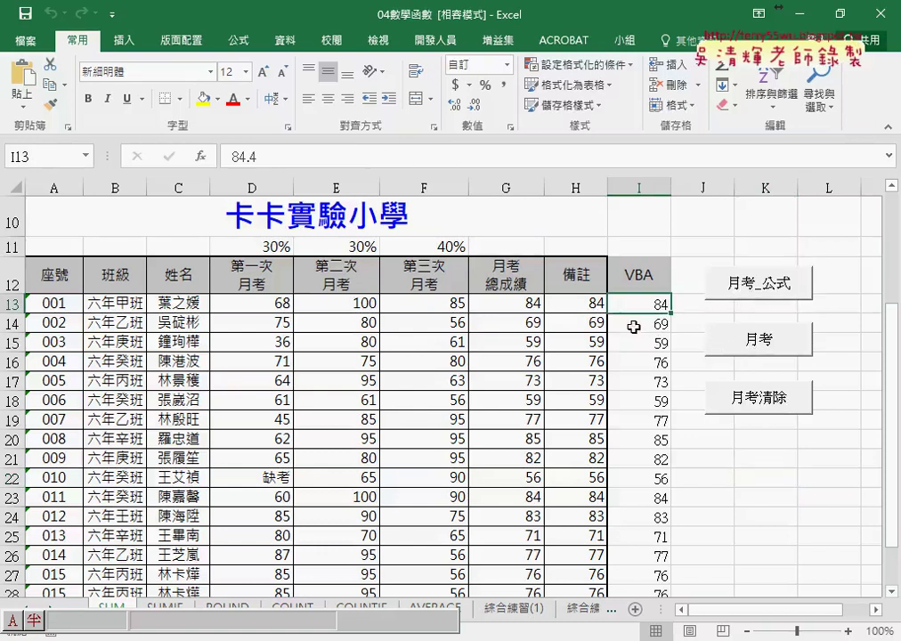
click(741, 401)
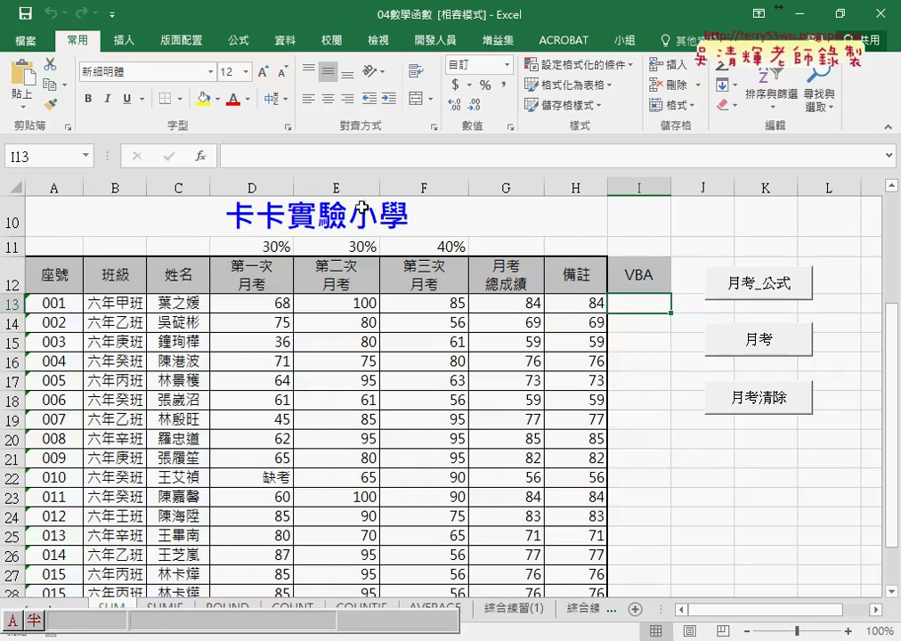
Start a formula in I13 and view the 使用者定義 functions 月考範圍函數 and 月考函數 in Insert Function
text(=)
click(202, 158)
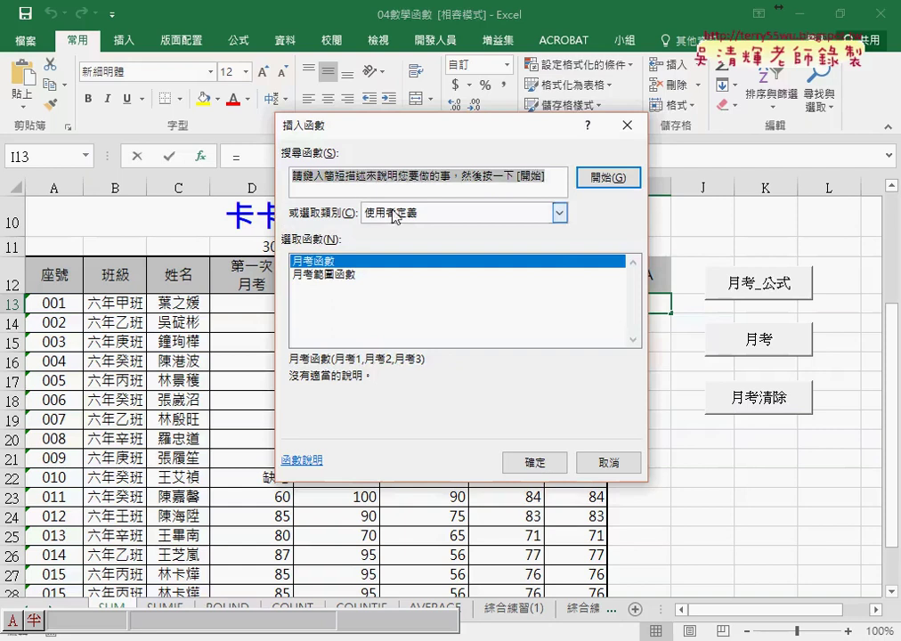
click(410, 213)
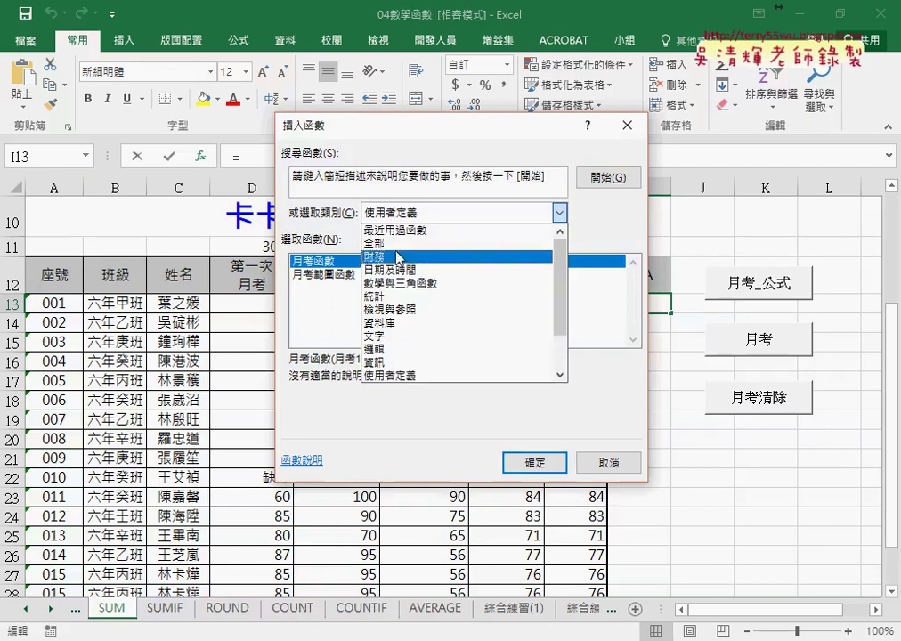
click(409, 377)
click(341, 276)
click(340, 263)
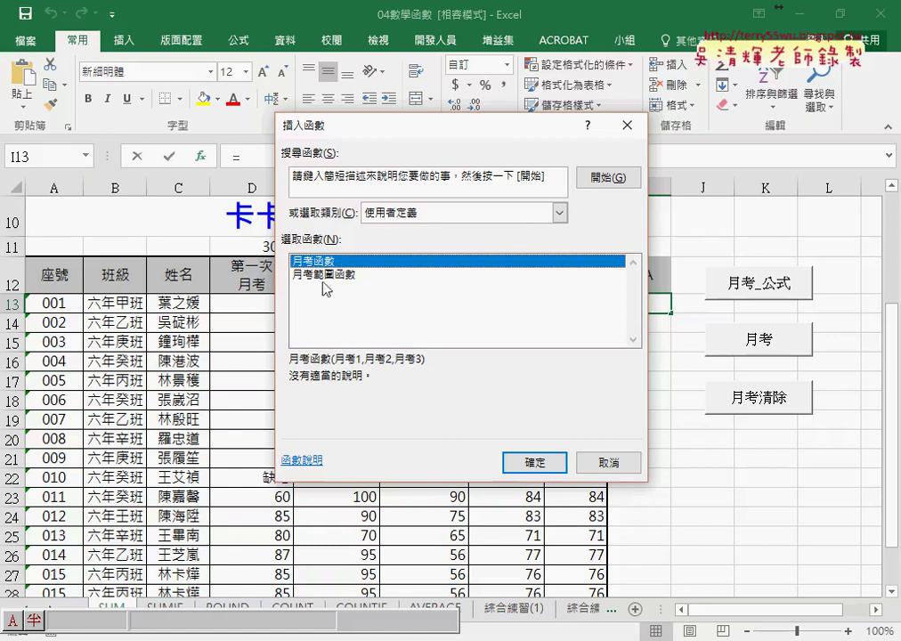
Insert =月考函數(D13,E13,F13) into I13 using D13, E13 and F13 as the three exam scores
click(539, 464)
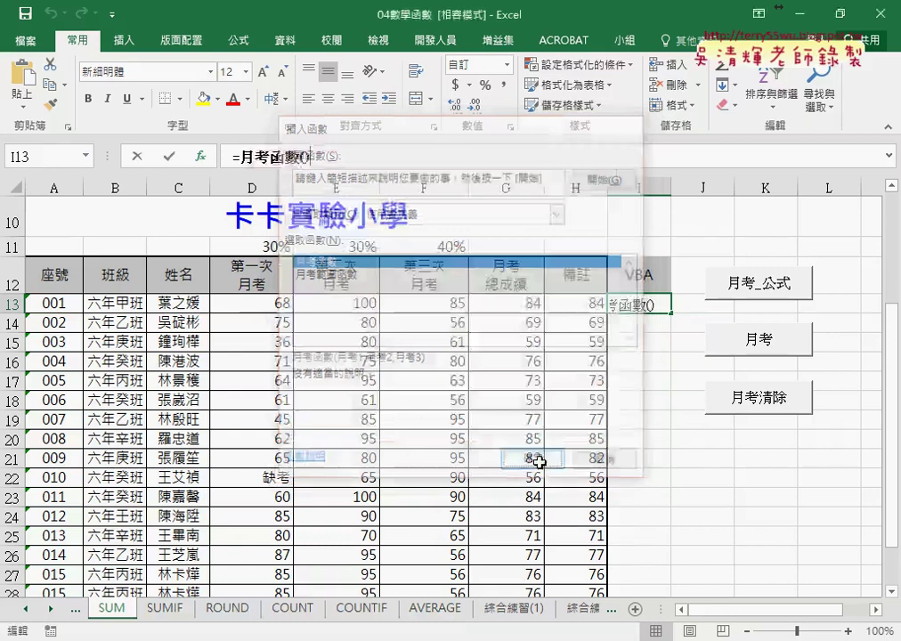
drag(428, 173, 456, 356)
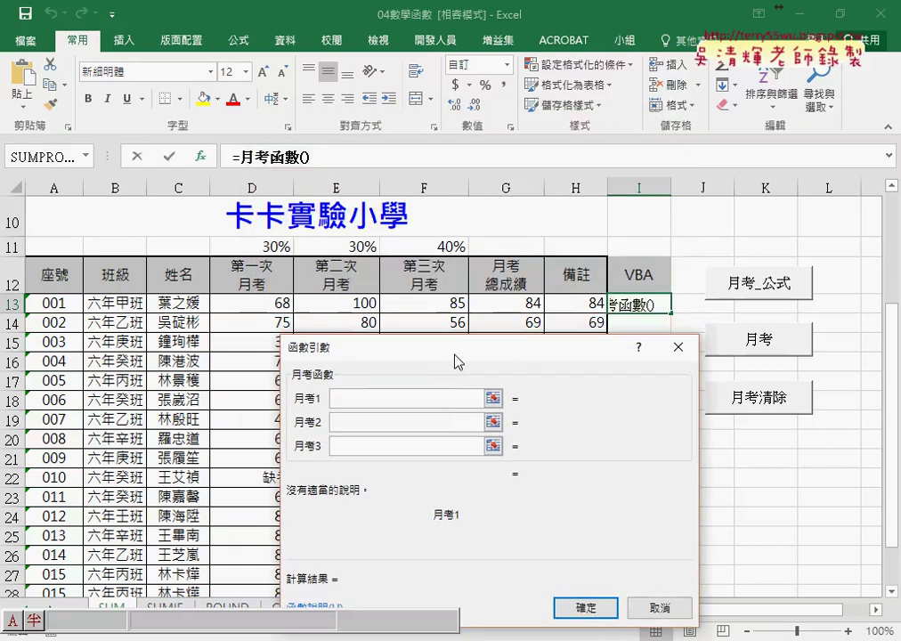
click(243, 303)
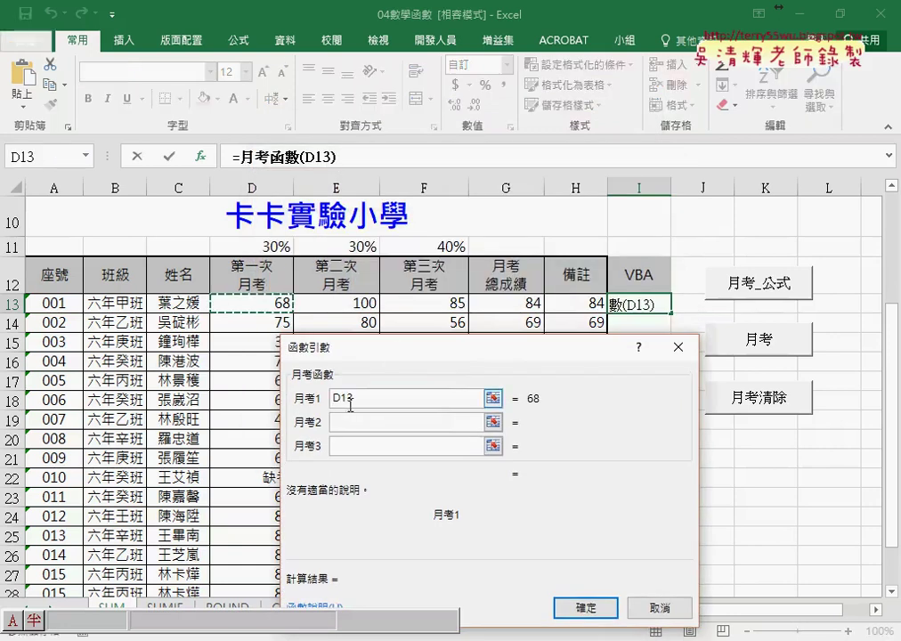
key(Tab)
click(365, 304)
key(Tab)
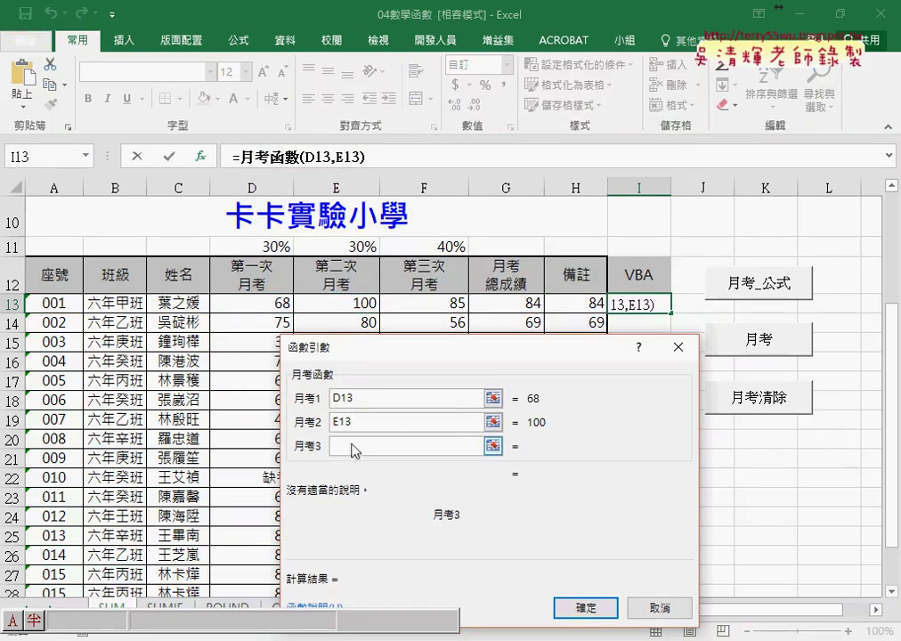
click(407, 302)
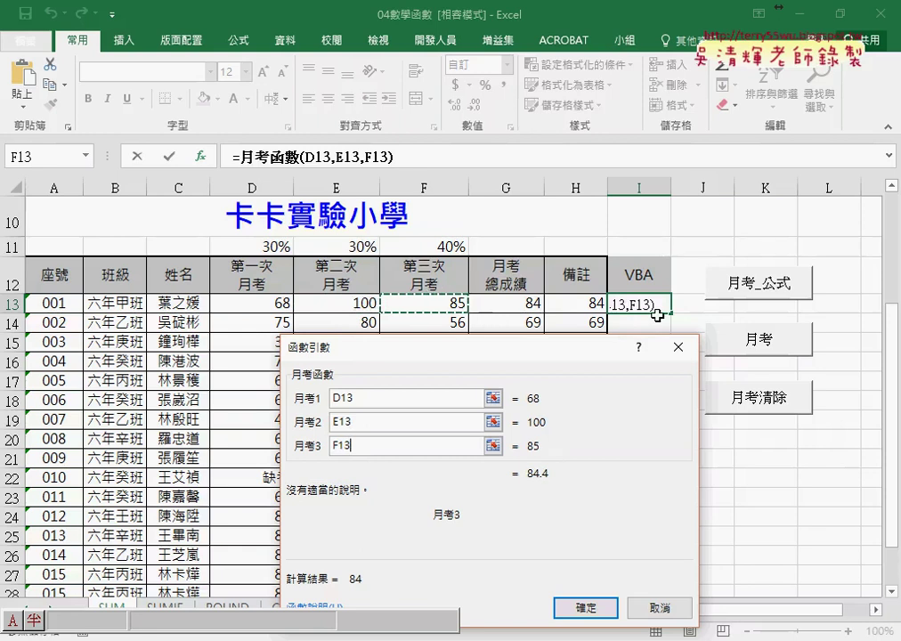
drag(495, 350, 415, 323)
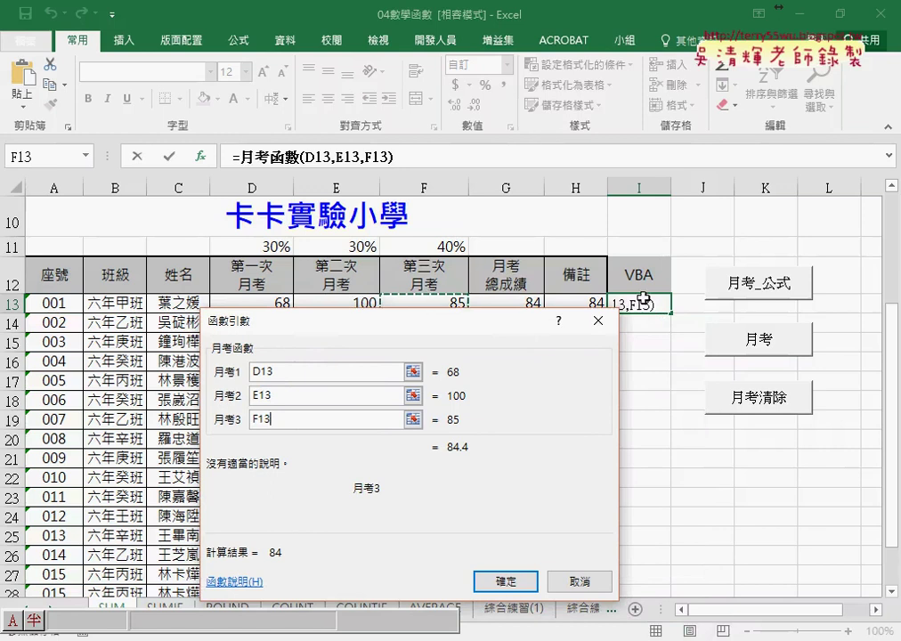
click(514, 589)
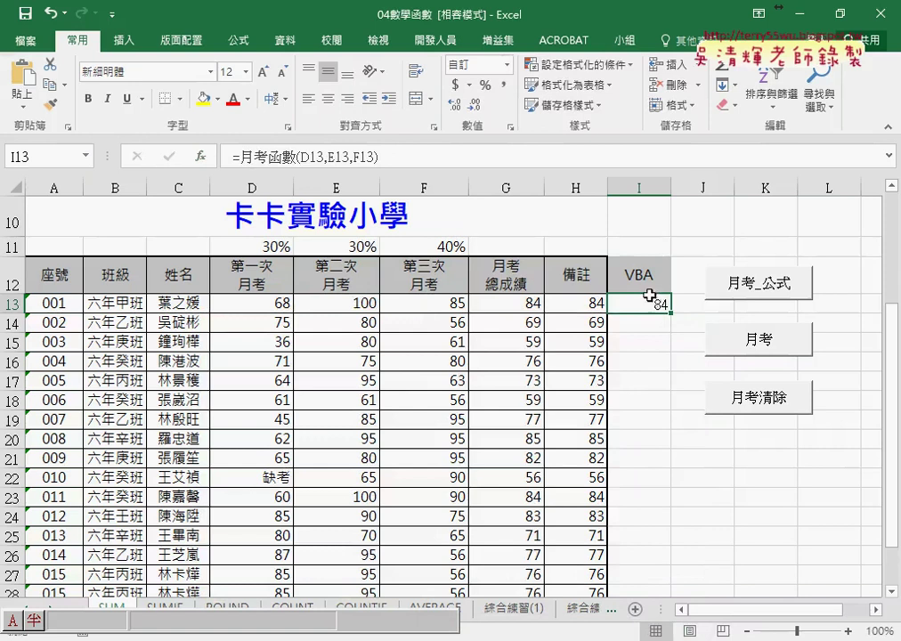
Copy 月考函數 down the VBA column, review I13's arguments without changes, then clear the column with 月考清除
double_click(671, 314)
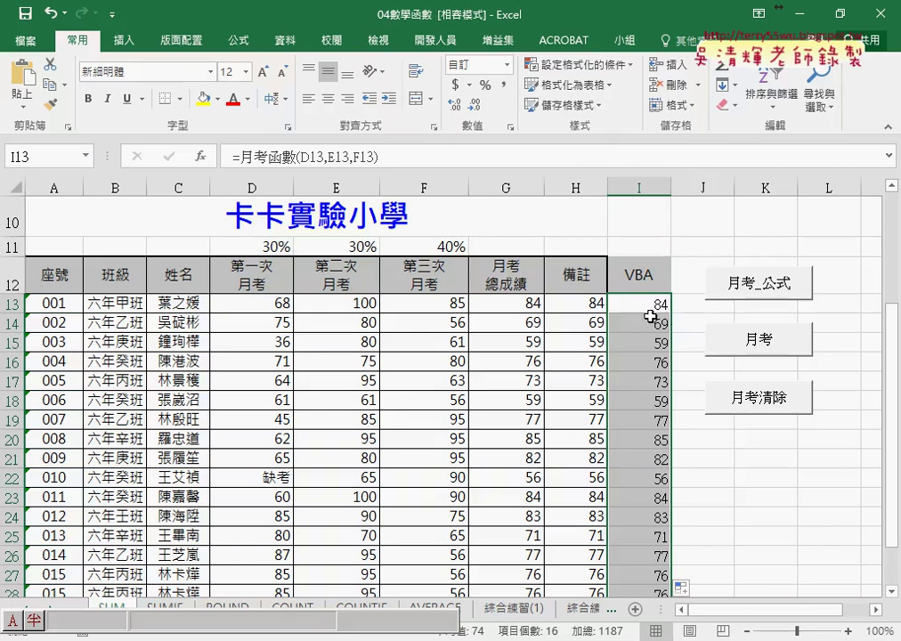
click(646, 306)
click(272, 163)
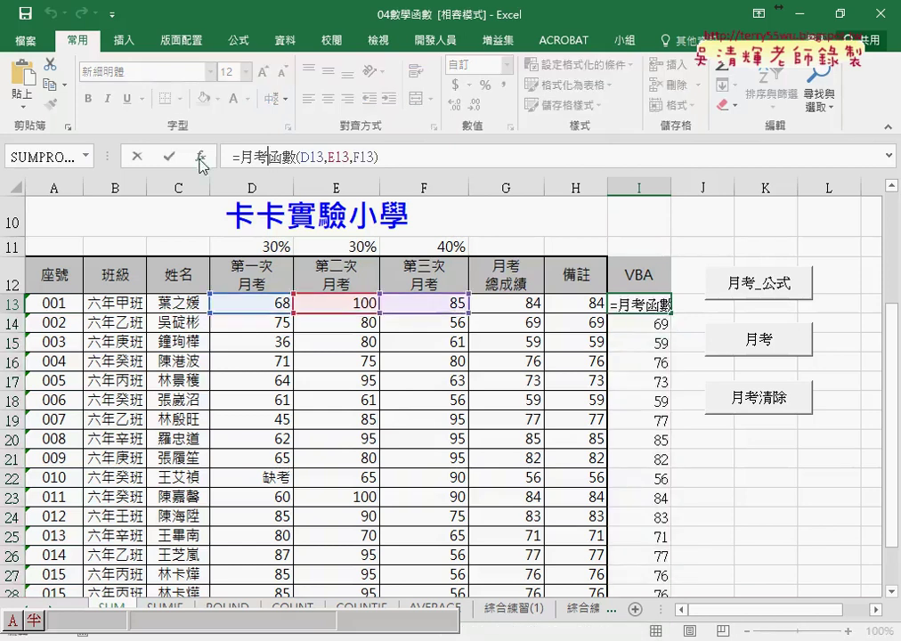
click(200, 156)
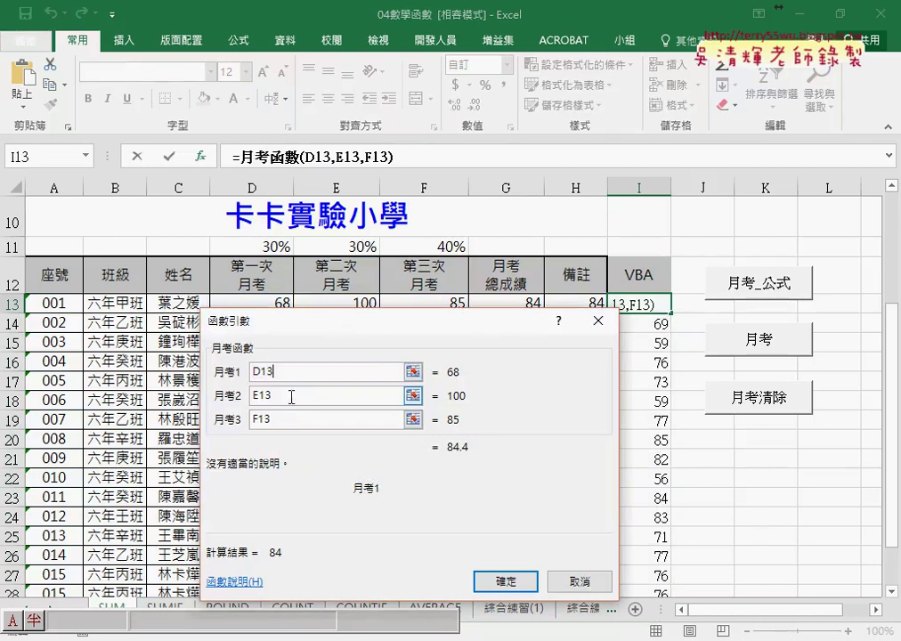
click(292, 394)
click(295, 417)
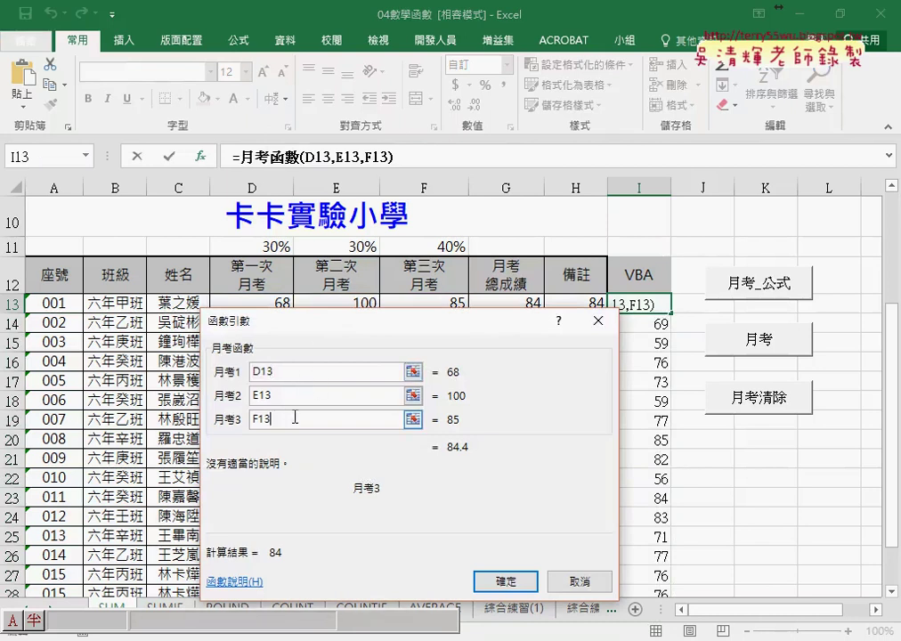
click(589, 581)
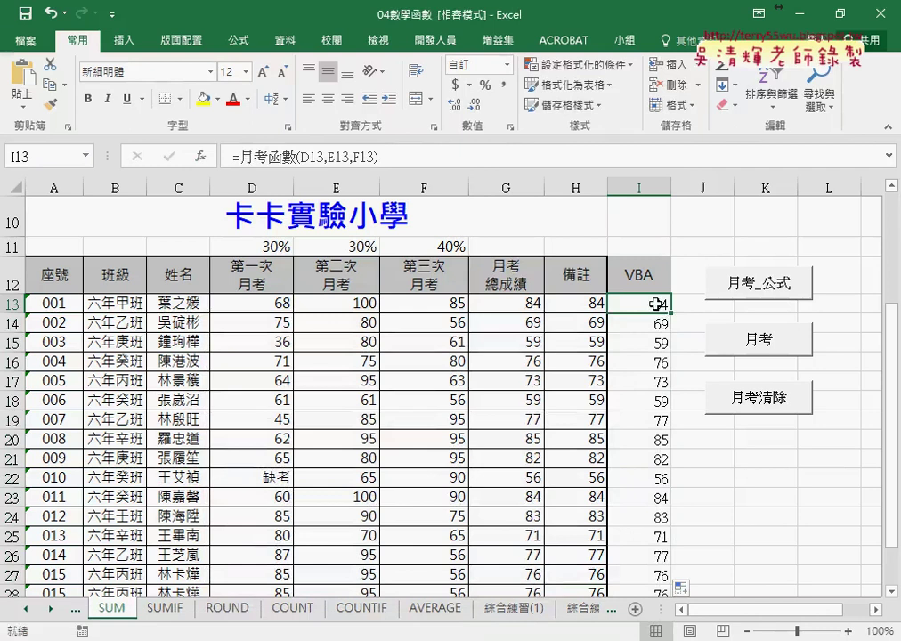
click(761, 401)
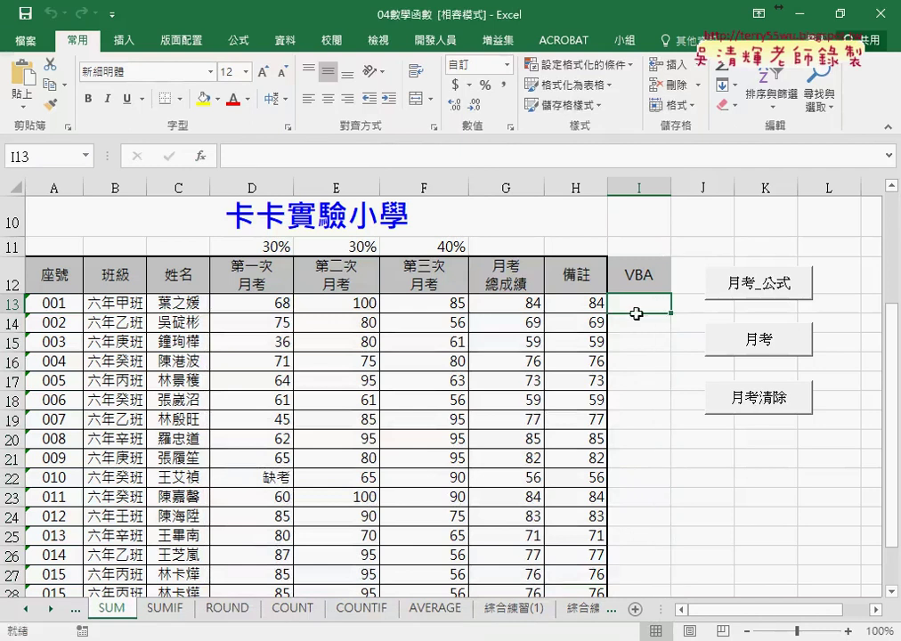
Insert 月考範圍函數 into I13 with D13:F13 as its 月考範圍 argument
click(200, 156)
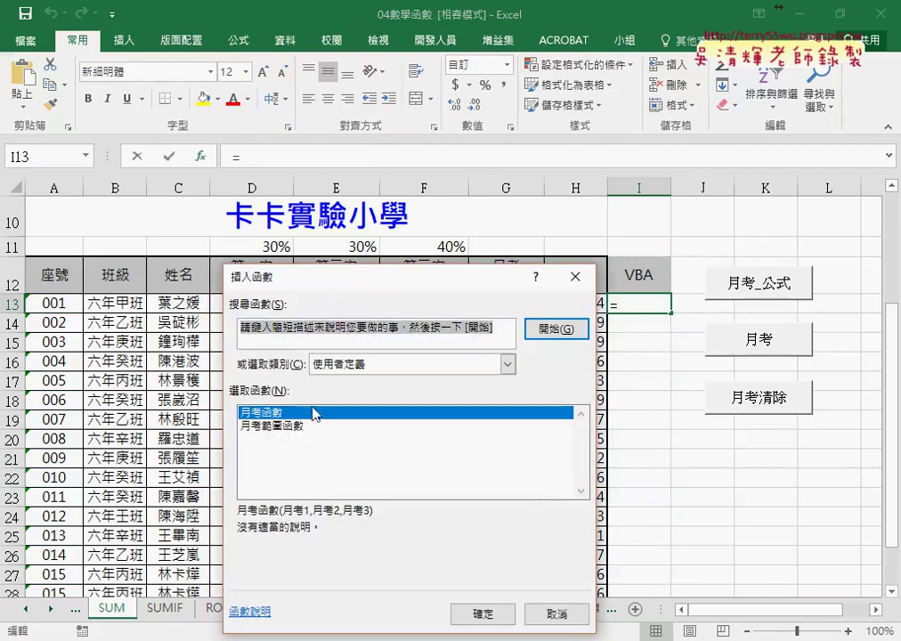
click(286, 427)
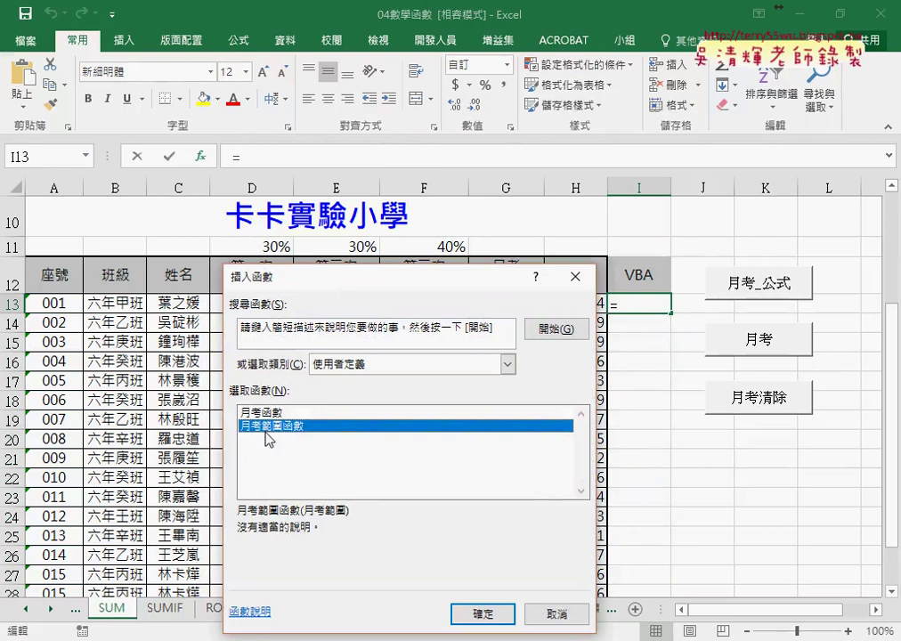
click(485, 615)
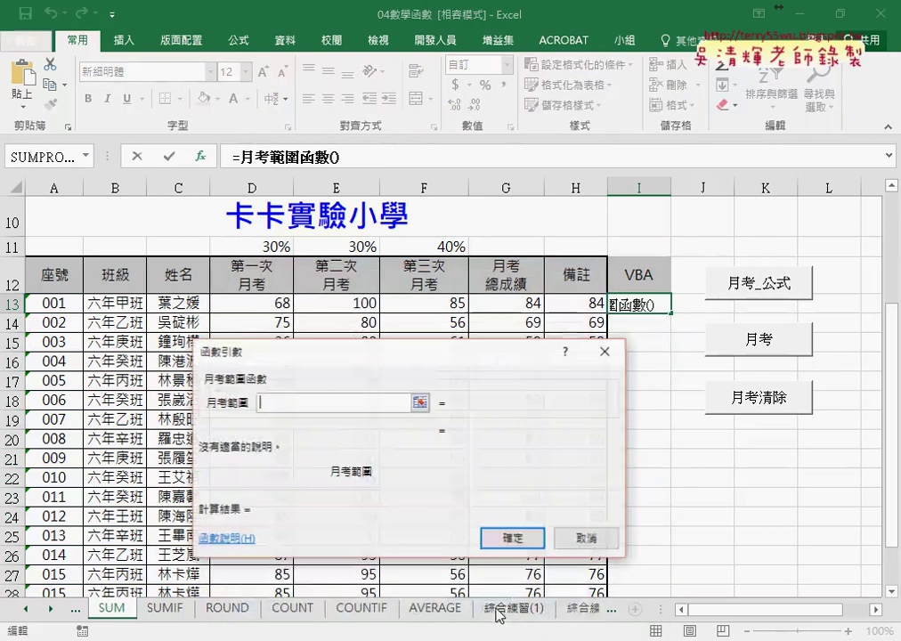
drag(430, 365, 475, 412)
drag(253, 303, 442, 306)
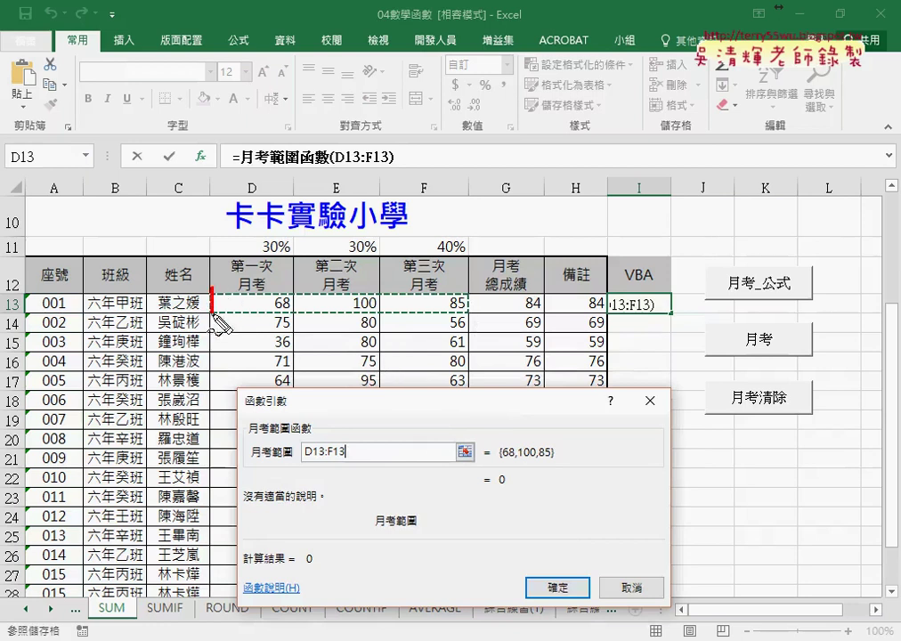
Mark up the D13:F13 scores in red ink, labelling them as array elements a(1,1), a(1,2), a(1,3)
mouse_move(213, 313)
mouse_down()
mouse_move(382, 294)
mouse_move(459, 305)
mouse_move(372, 316)
mouse_move(240, 313)
mouse_up()
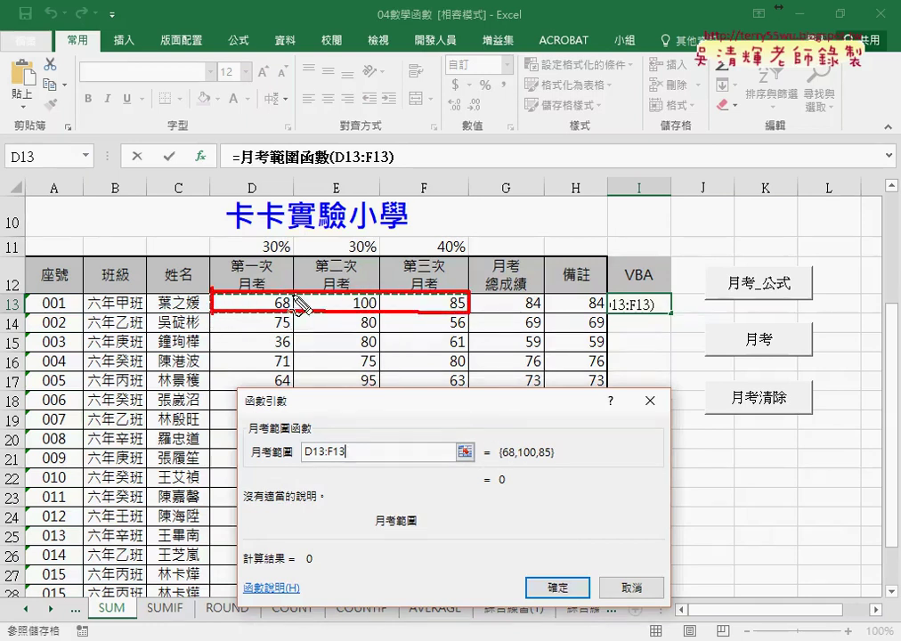
drag(293, 290, 294, 312)
drag(379, 290, 380, 312)
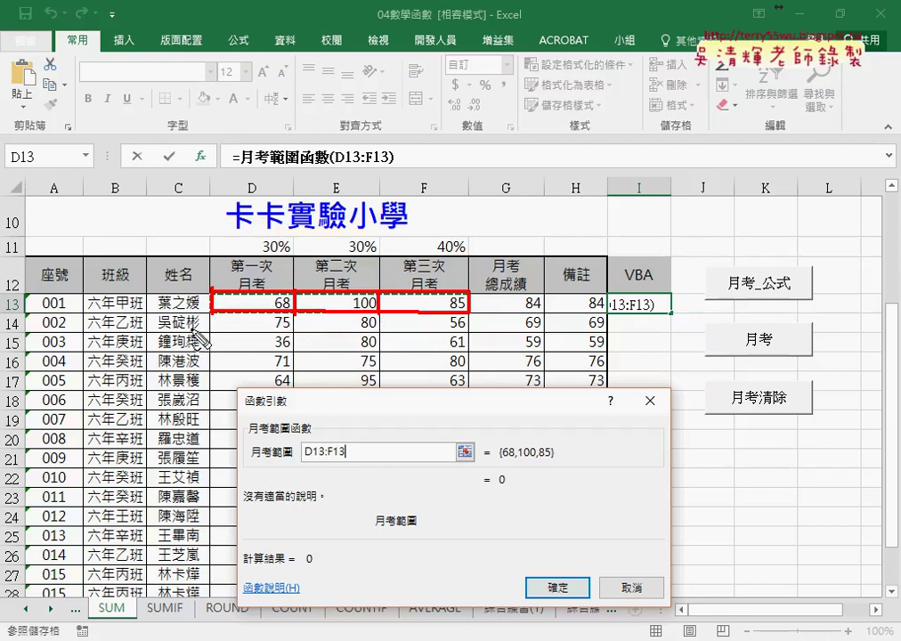
drag(187, 329, 219, 349)
drag(258, 257, 258, 283)
mouse_move(238, 329)
mouse_down()
mouse_move(238, 347)
mouse_move(269, 349)
mouse_up()
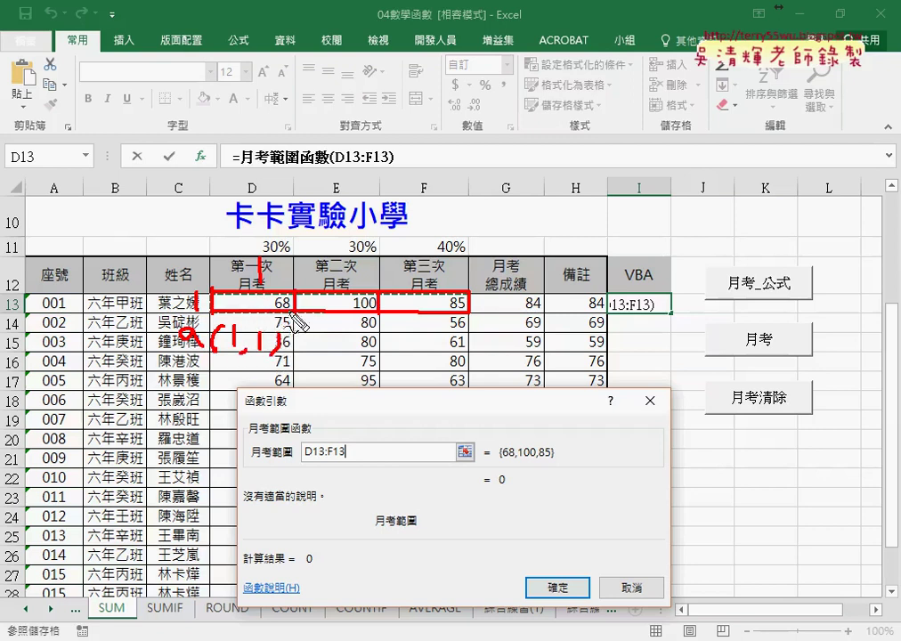
drag(278, 289, 276, 292)
mouse_move(323, 339)
mouse_down()
mouse_move(324, 351)
mouse_move(389, 363)
mouse_up()
drag(401, 335, 405, 367)
mouse_move(476, 333)
mouse_down()
mouse_move(481, 352)
mouse_move(556, 360)
mouse_up()
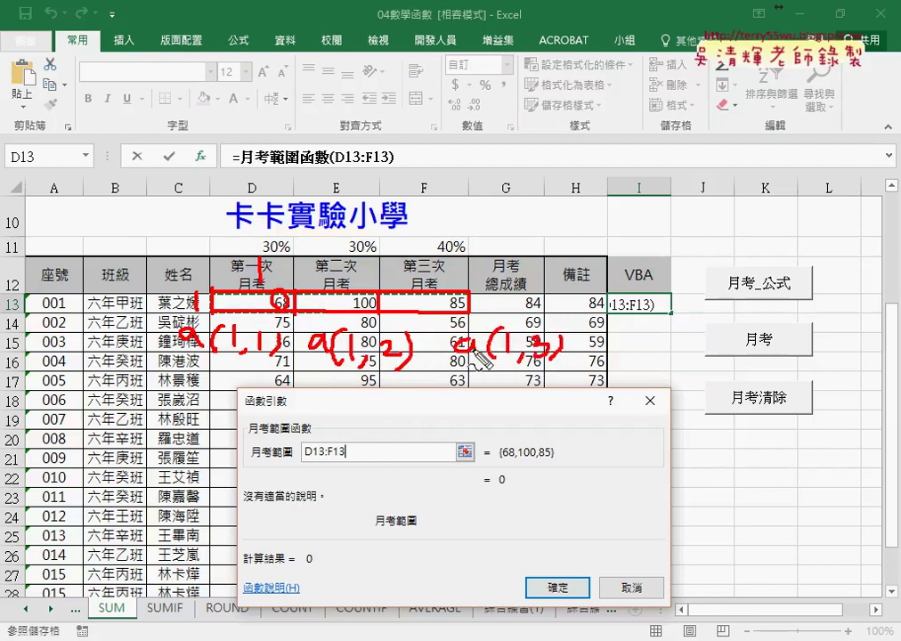
drag(223, 356, 237, 358)
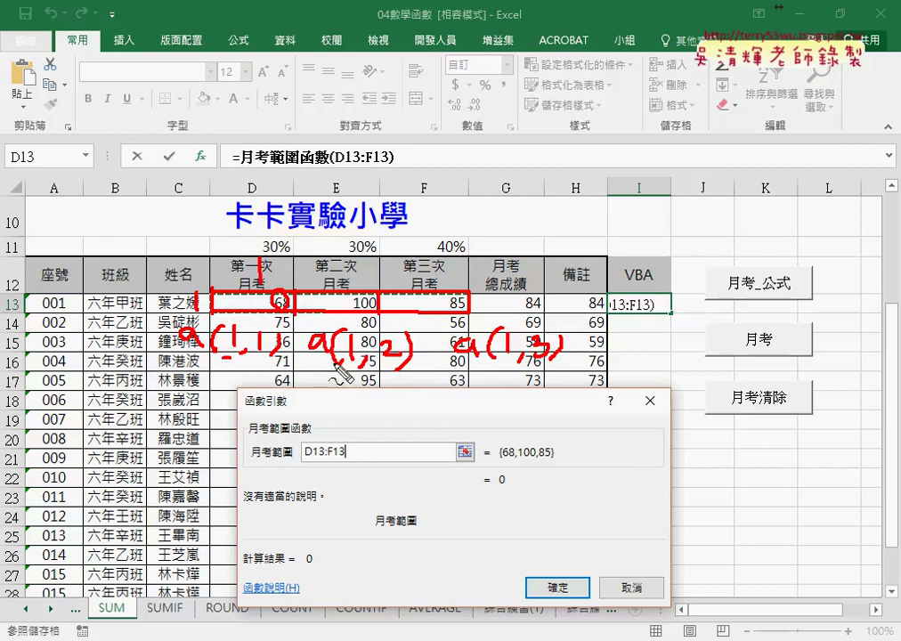
drag(339, 362, 353, 363)
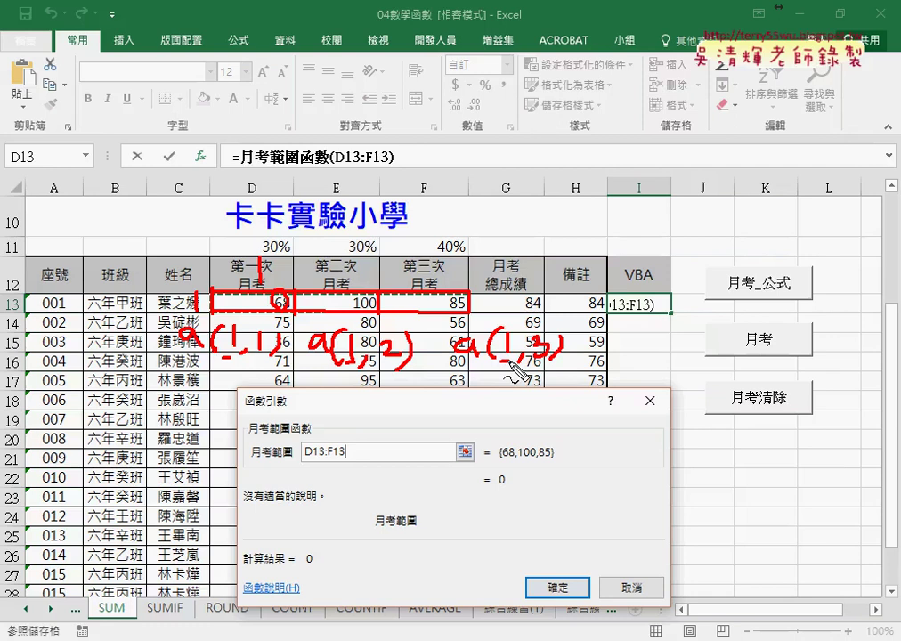
Clear the ink, cancel the pending 月考範圍函數 entry, and show the 開發人員 ribbon tab
key(Escape)
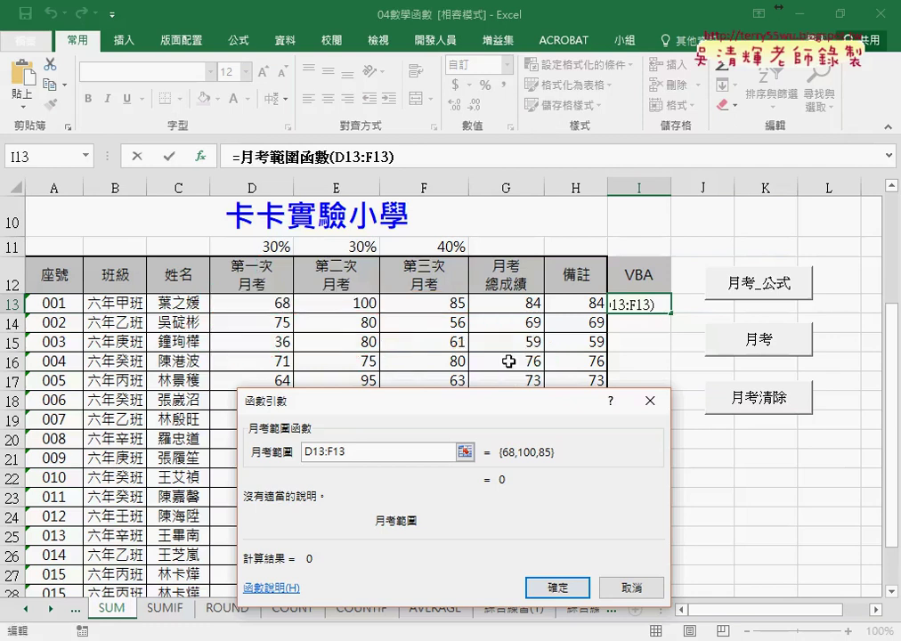
click(627, 588)
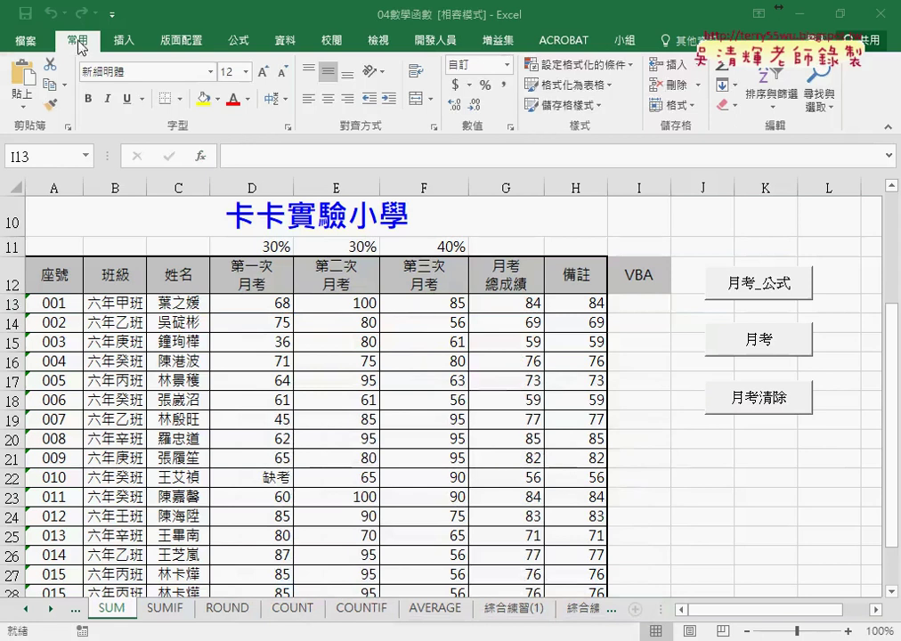
click(436, 40)
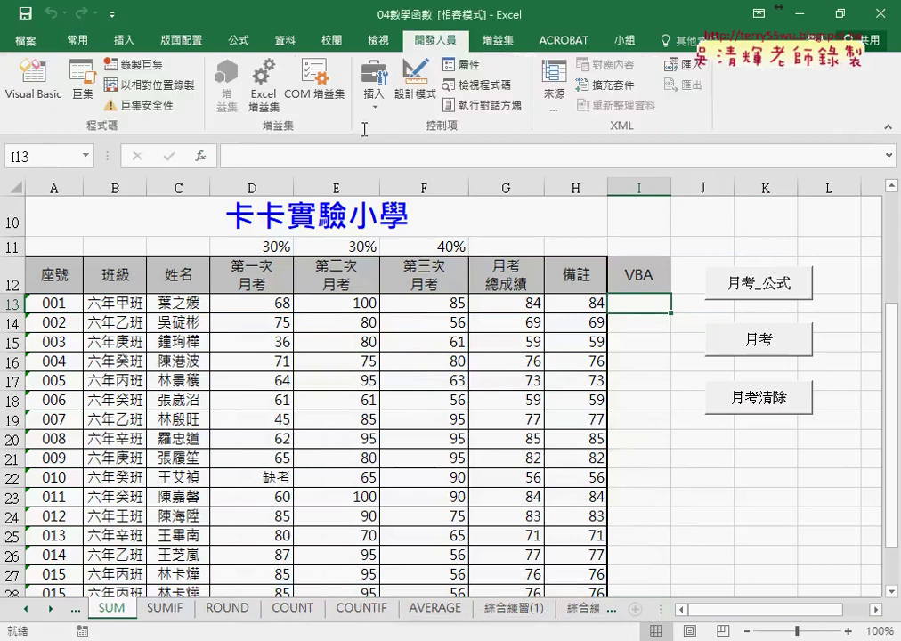
Start a formula in I13, view the function list, then dismiss it without inserting anything
text(=)
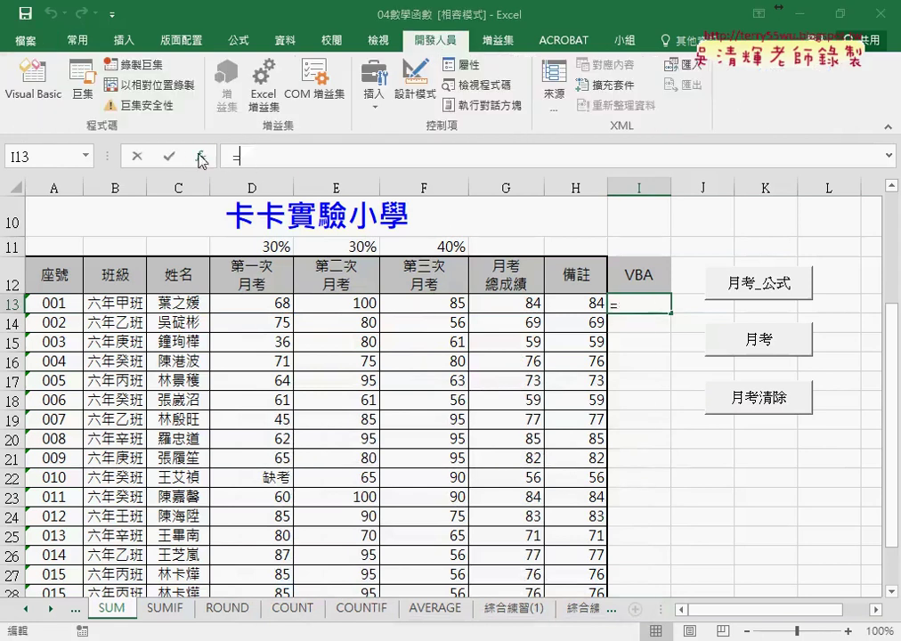
click(200, 157)
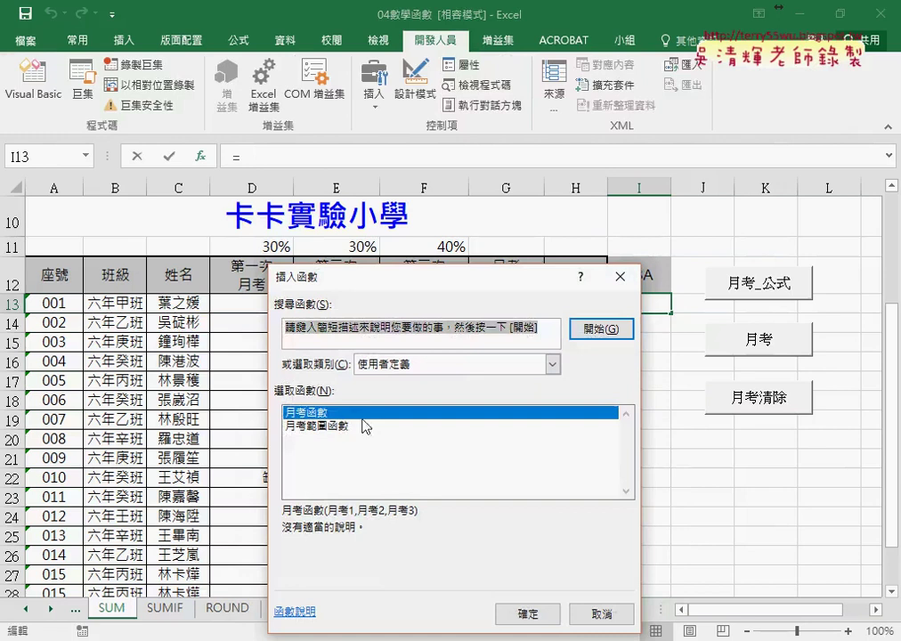
click(598, 612)
Open the Visual Basic editor, scroll through Module1's code, and start a new procedure via 插入 > 程序
click(17, 103)
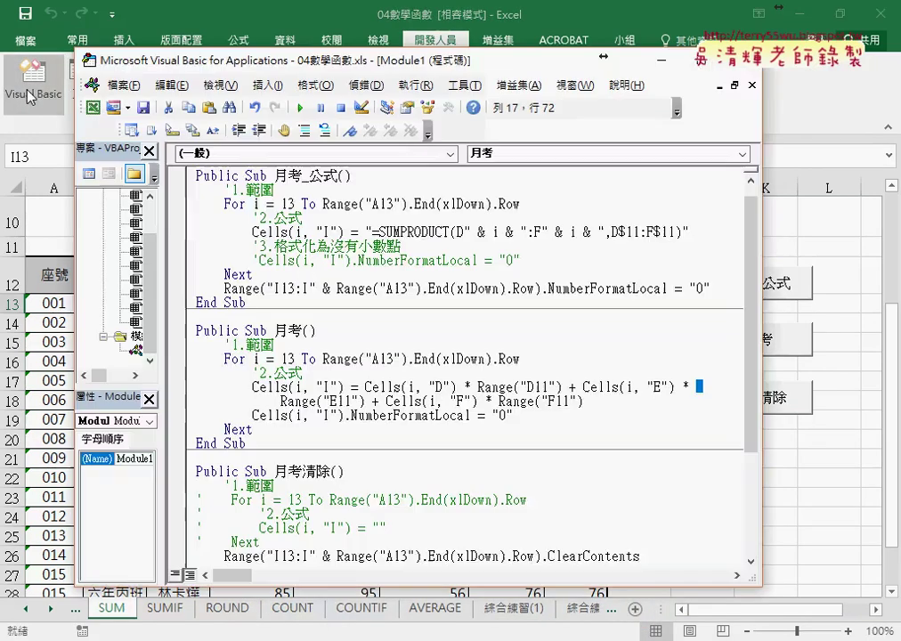
scroll(757, 345, down, 4)
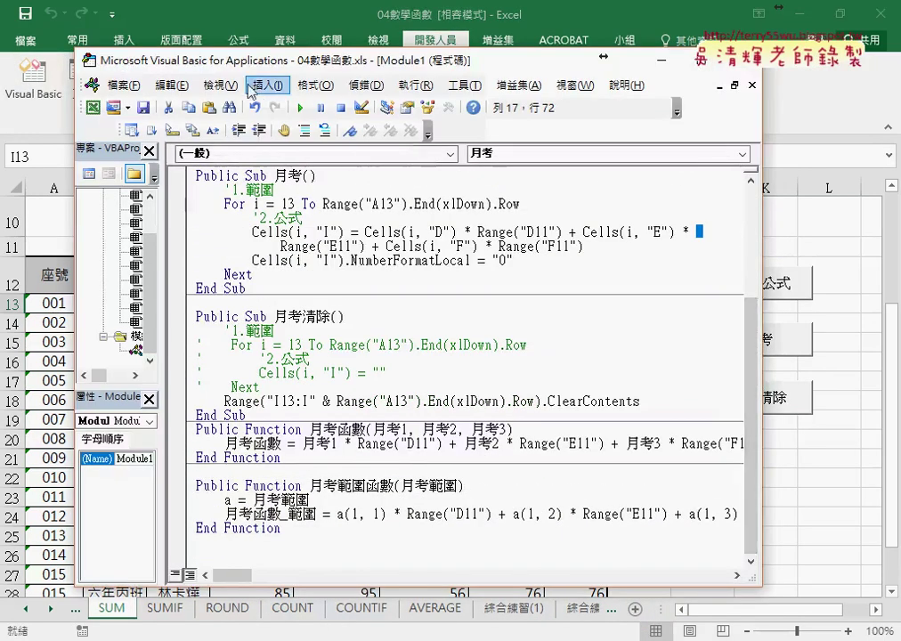
click(268, 85)
click(276, 106)
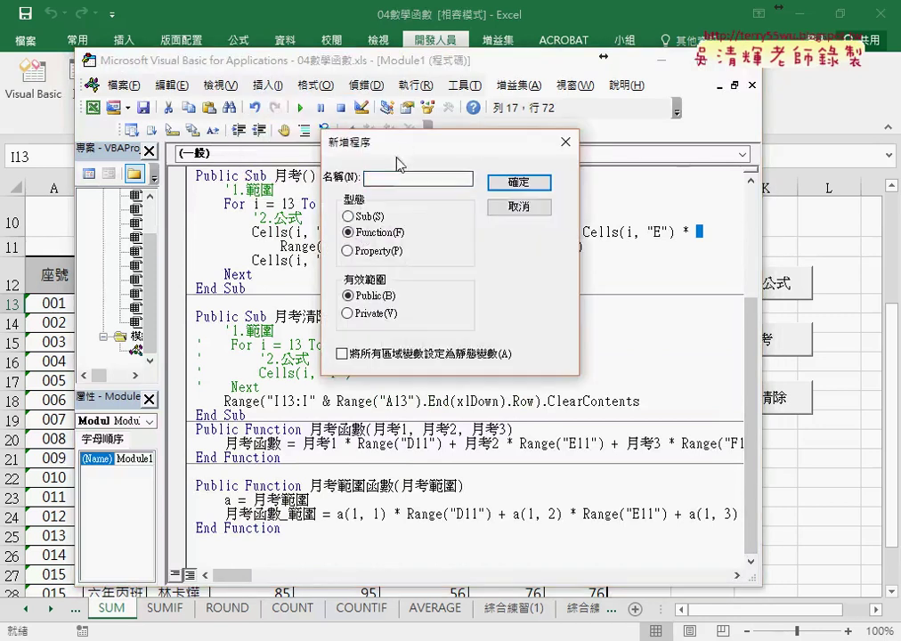
Highlight the Sub and Function options in 新增程序 with red ink, then cancel without adding a procedure
drag(403, 150, 273, 460)
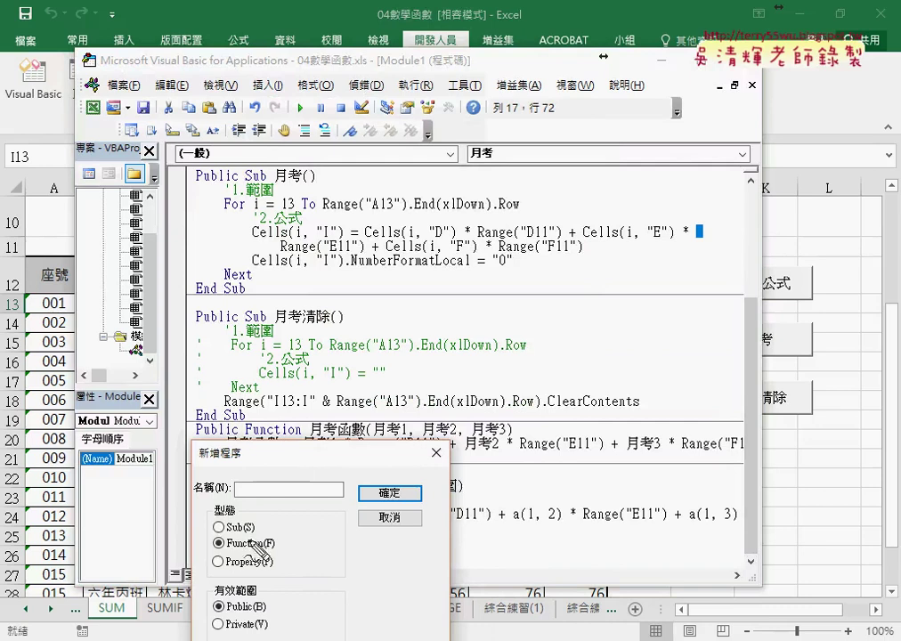
mouse_move(245, 536)
mouse_down()
mouse_move(214, 529)
mouse_move(757, 423)
mouse_move(759, 442)
mouse_up()
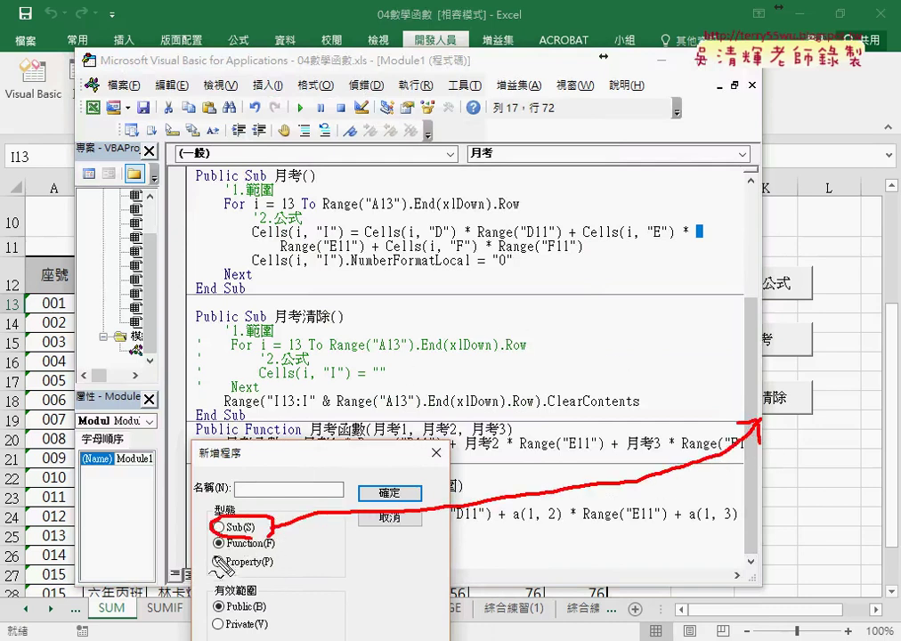
mouse_move(217, 550)
mouse_down()
mouse_move(271, 551)
mouse_move(229, 554)
mouse_up()
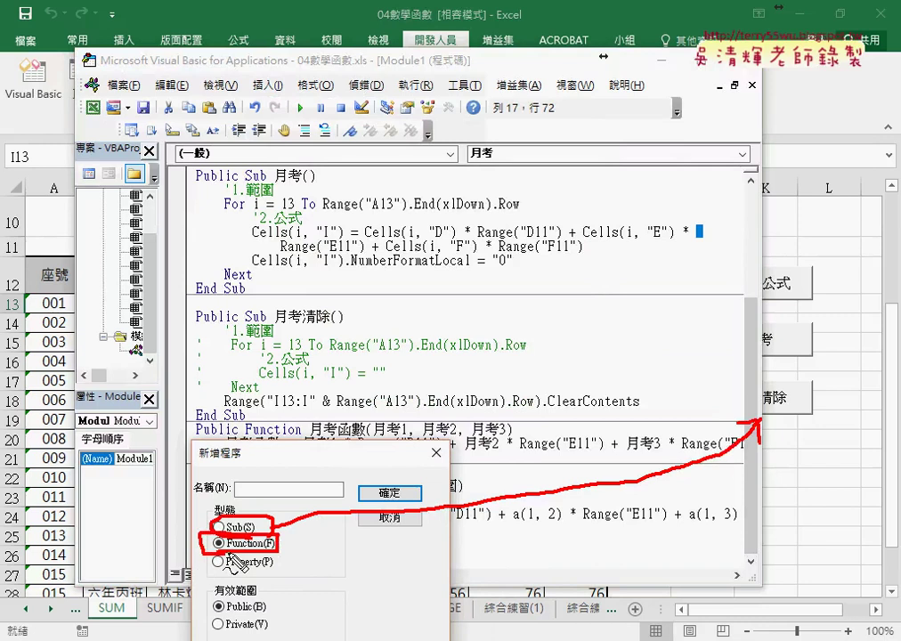
key(Escape)
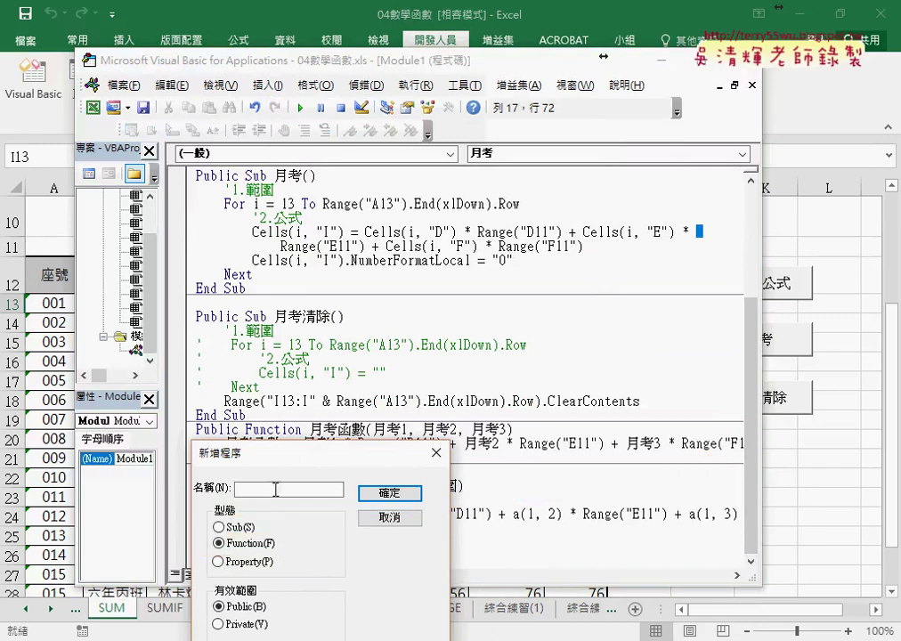
drag(287, 453, 302, 462)
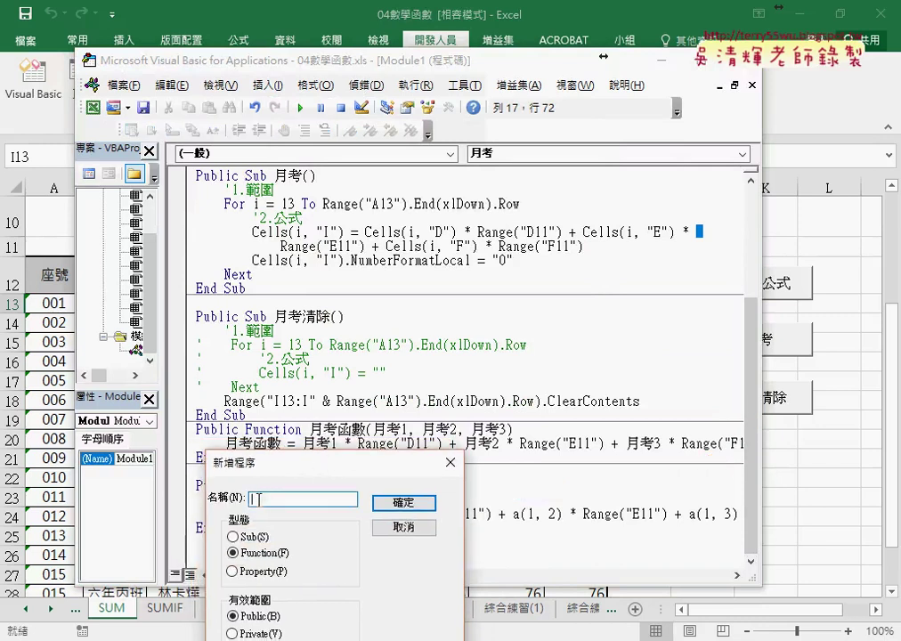
click(403, 527)
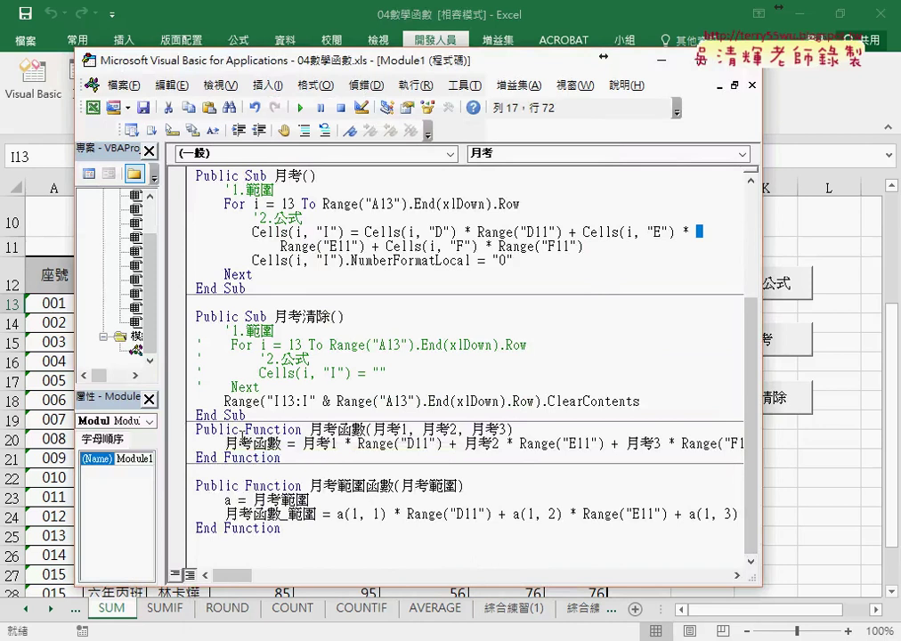
Delete 月考函數's calculation line and parameters, restore the parameters with Ctrl+Z, then return to I13 on the worksheet
drag(198, 443, 821, 437)
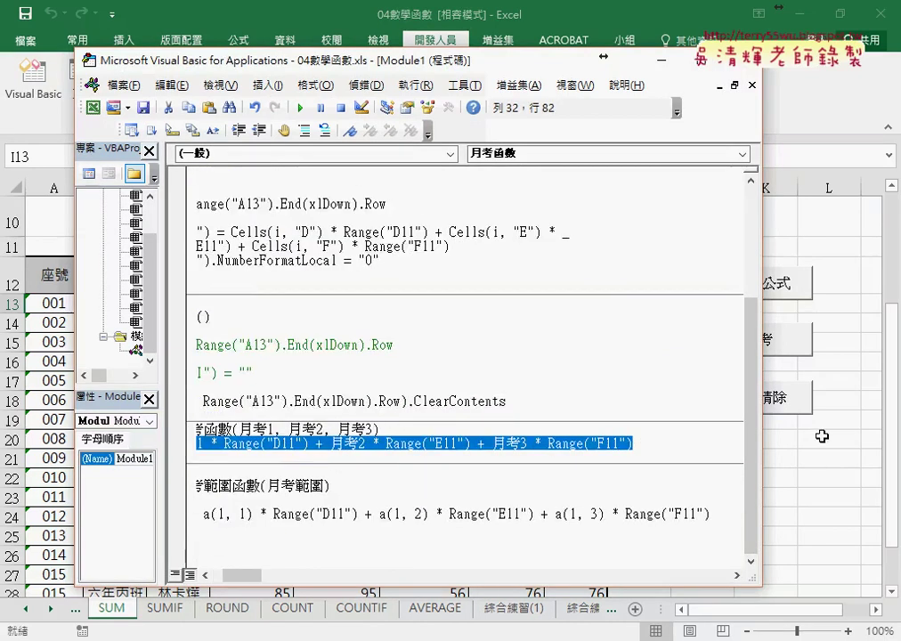
key(Delete)
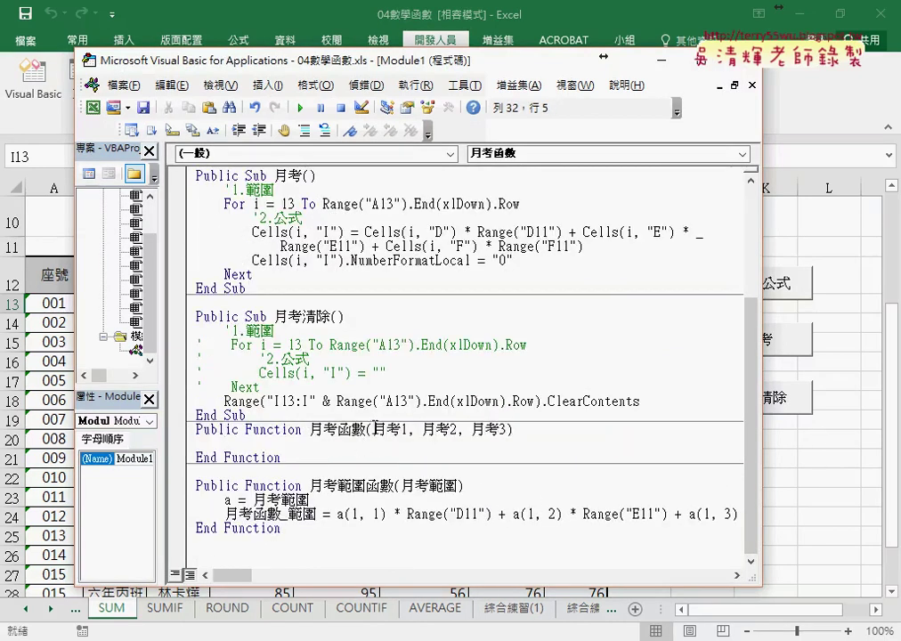
drag(375, 429, 507, 430)
key(Delete)
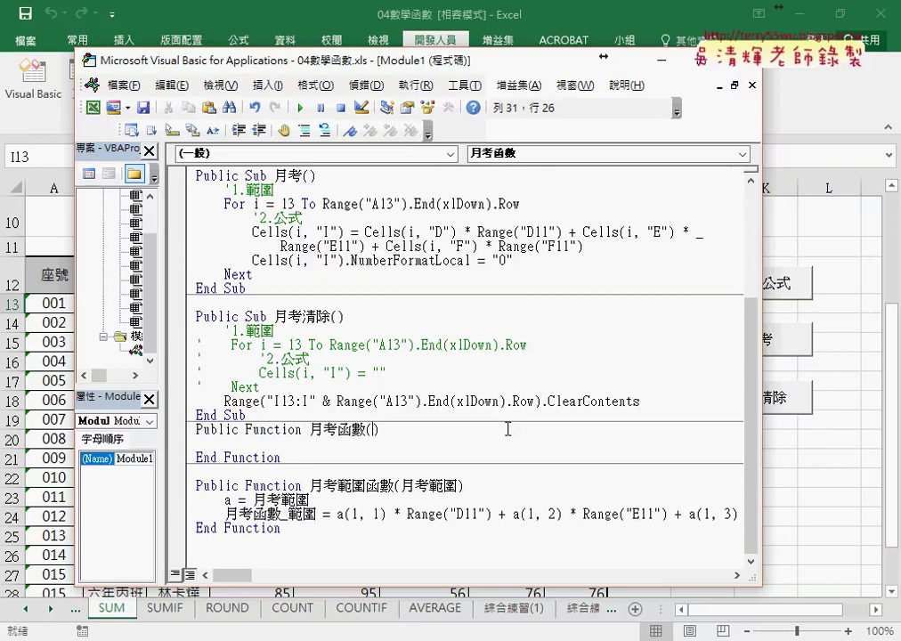
key(ctrl+z)
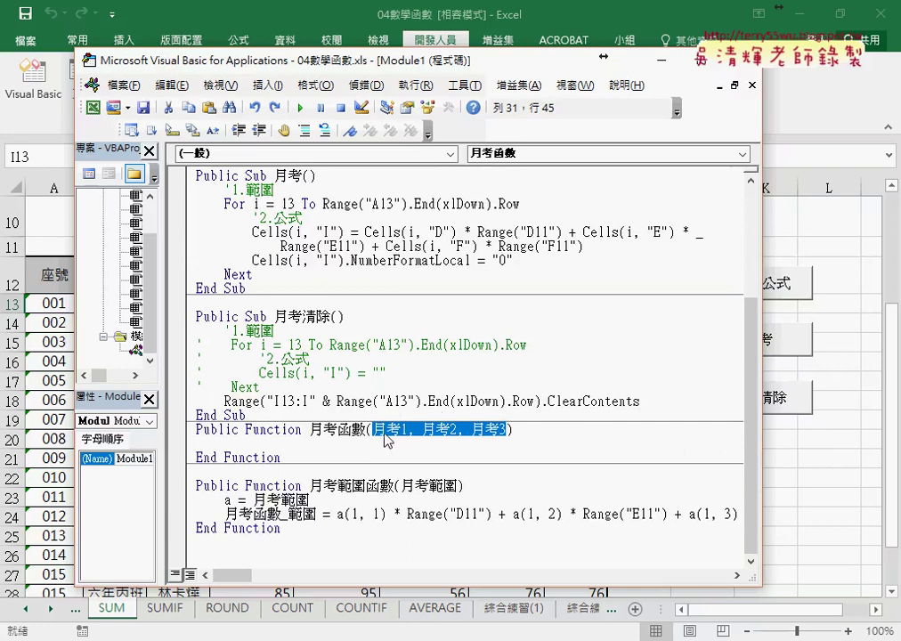
click(815, 445)
click(639, 304)
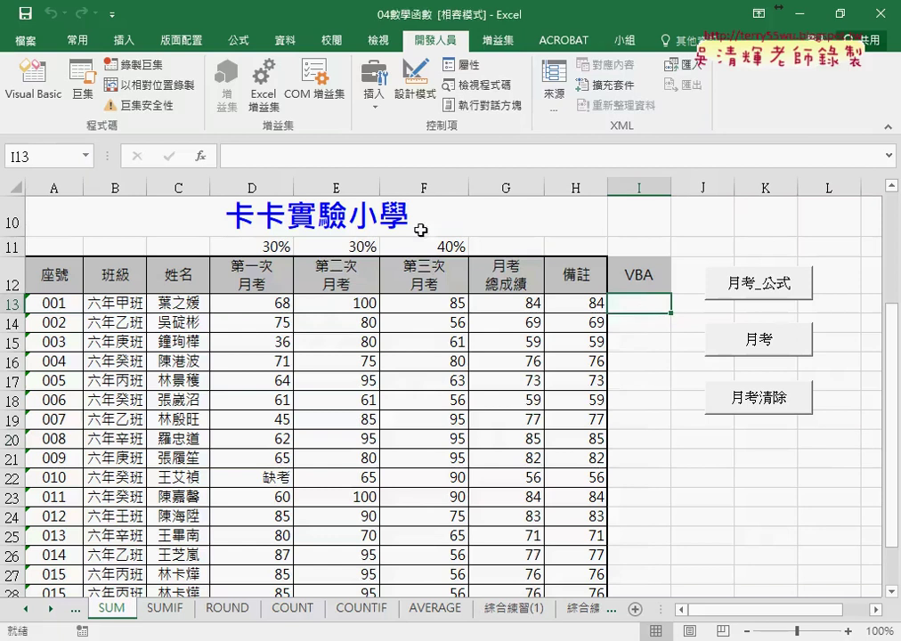
Show 月考函數's 月考1, 月考2, 月考3 argument boxes for I13, cancel, and switch back to the VBA editor
click(203, 157)
click(535, 606)
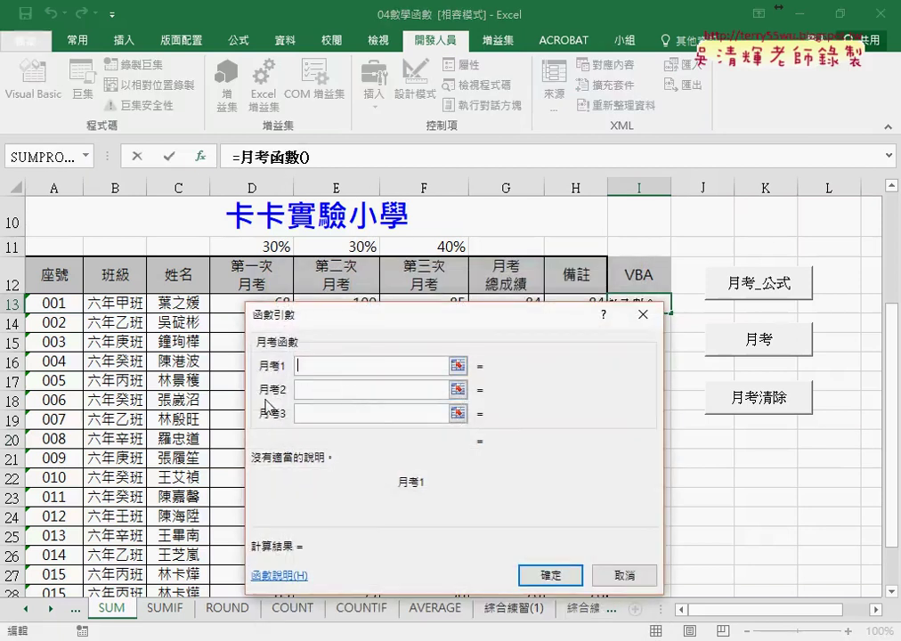
click(634, 575)
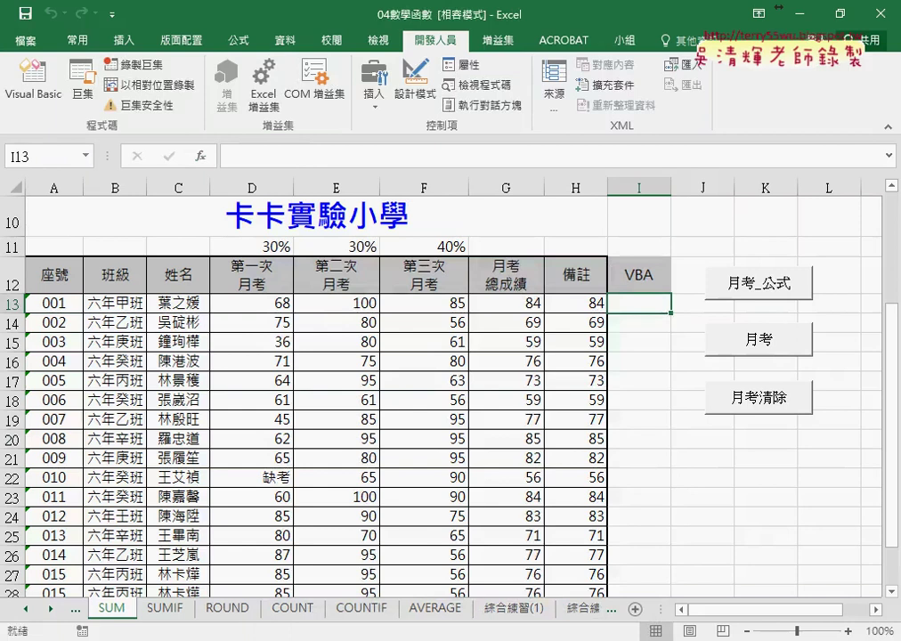
key(alt+Tab)
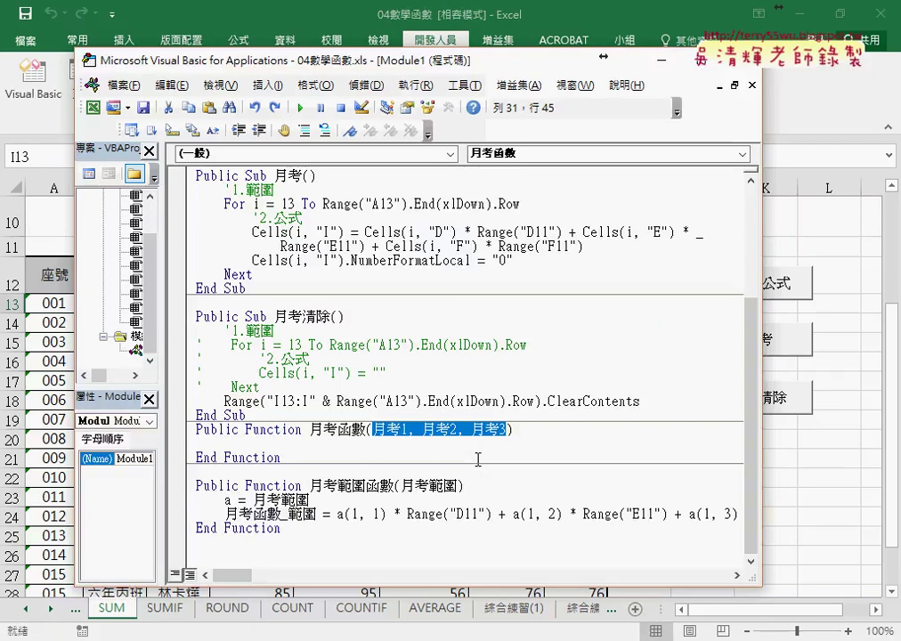
Highlight the name 月考函數 in the code and lower the editor to reveal the 30%, 30%, 40% weights
drag(309, 430, 365, 430)
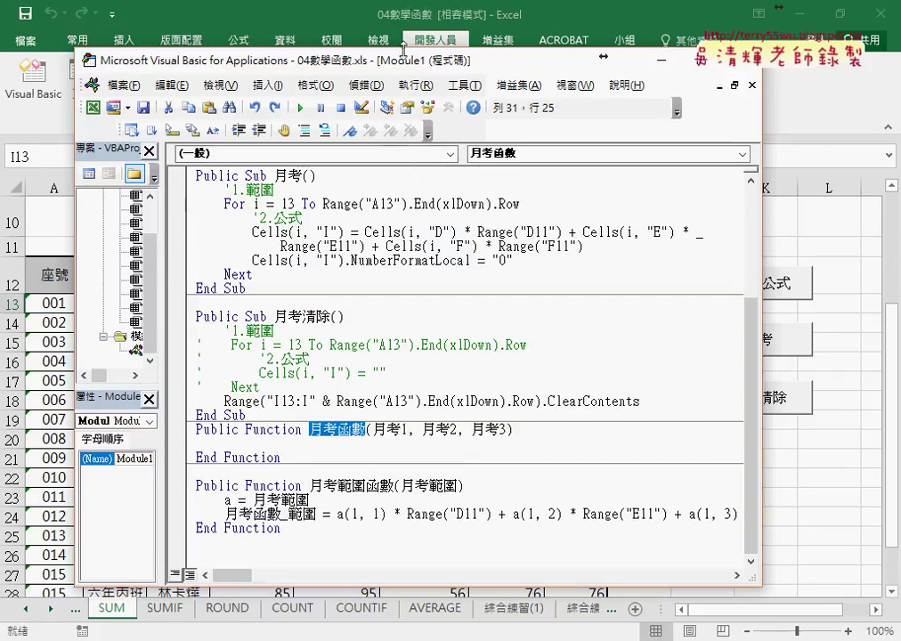
drag(403, 47, 403, 353)
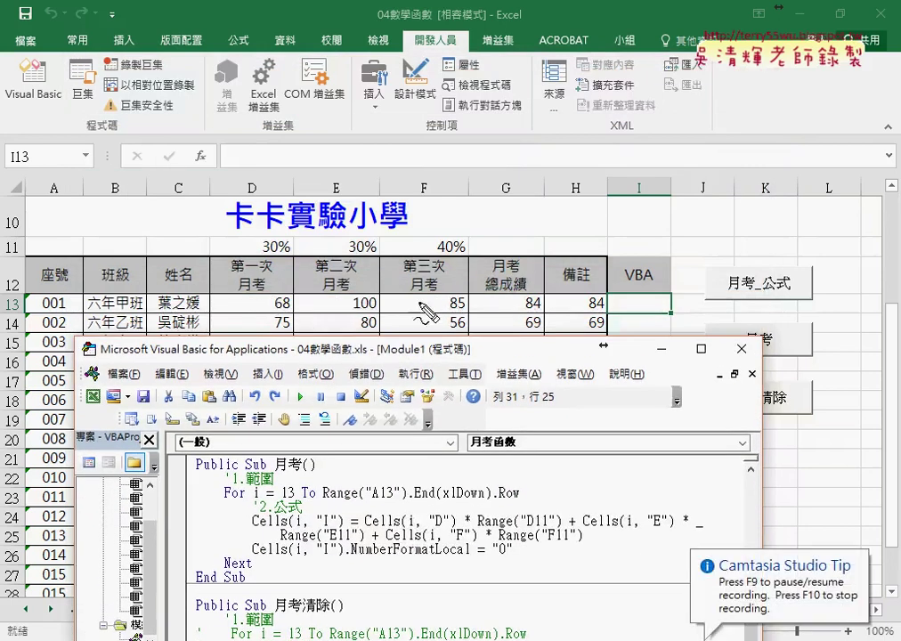
Point out the weight cells D11, E11 and F11 on the sheet, then bring the VBA editor back up
drag(303, 238, 311, 255)
drag(372, 238, 378, 260)
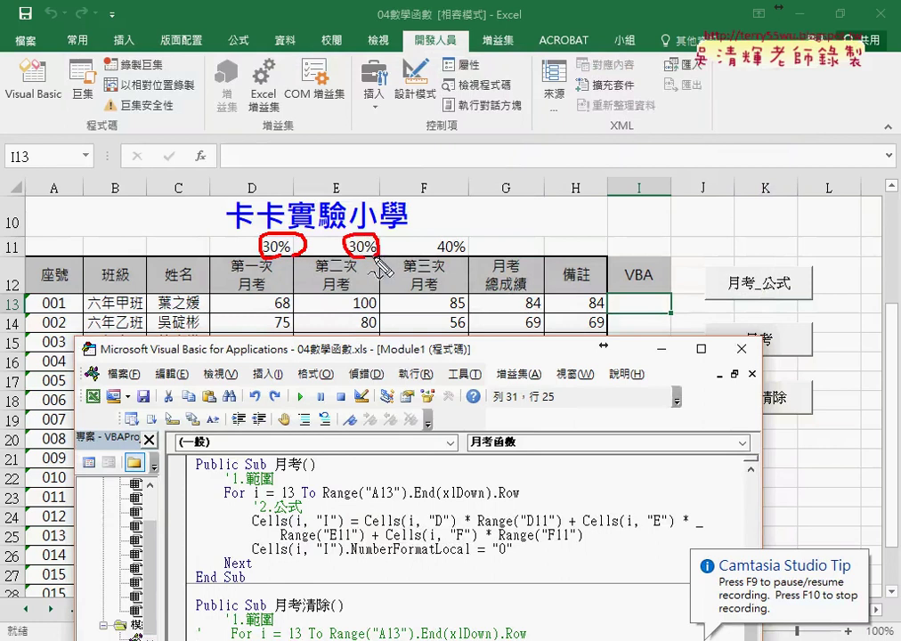
drag(458, 239, 464, 265)
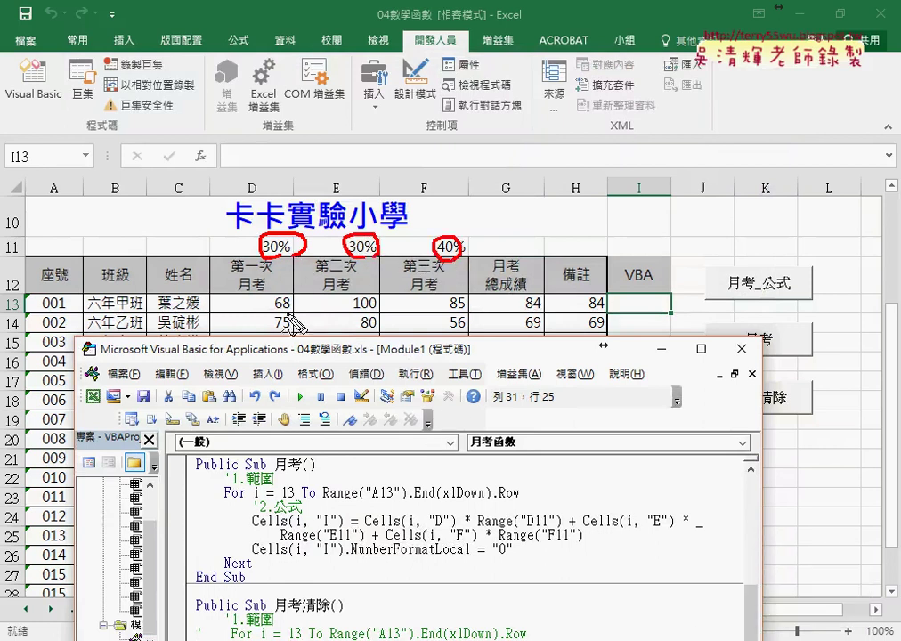
drag(287, 294, 296, 319)
drag(372, 292, 377, 317)
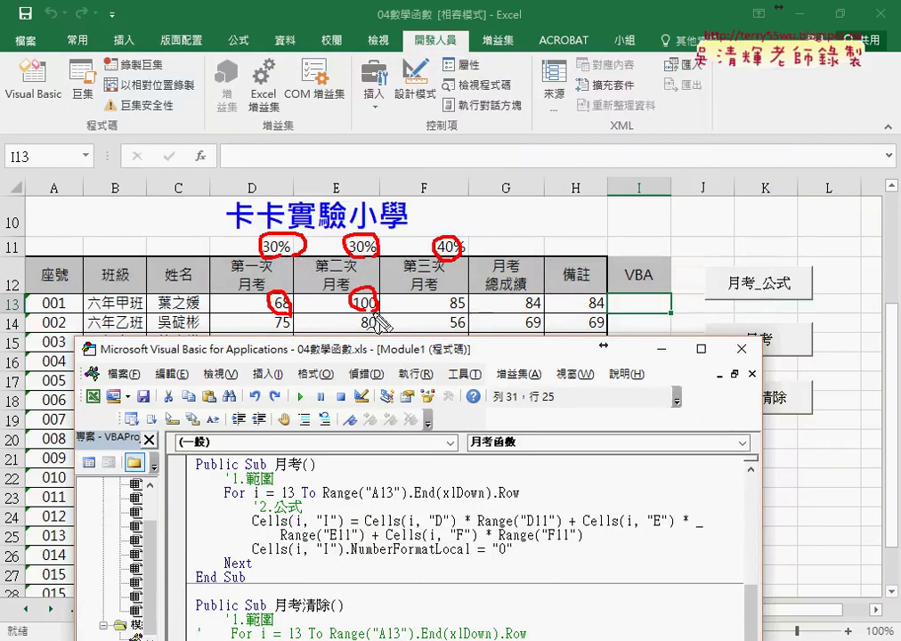
drag(456, 292, 462, 317)
mouse_move(271, 262)
mouse_down()
mouse_move(290, 282)
mouse_move(271, 281)
mouse_move(340, 266)
mouse_move(325, 286)
mouse_move(368, 285)
mouse_move(420, 266)
mouse_up()
mouse_move(408, 256)
mouse_down()
mouse_move(409, 290)
mouse_move(457, 296)
mouse_up()
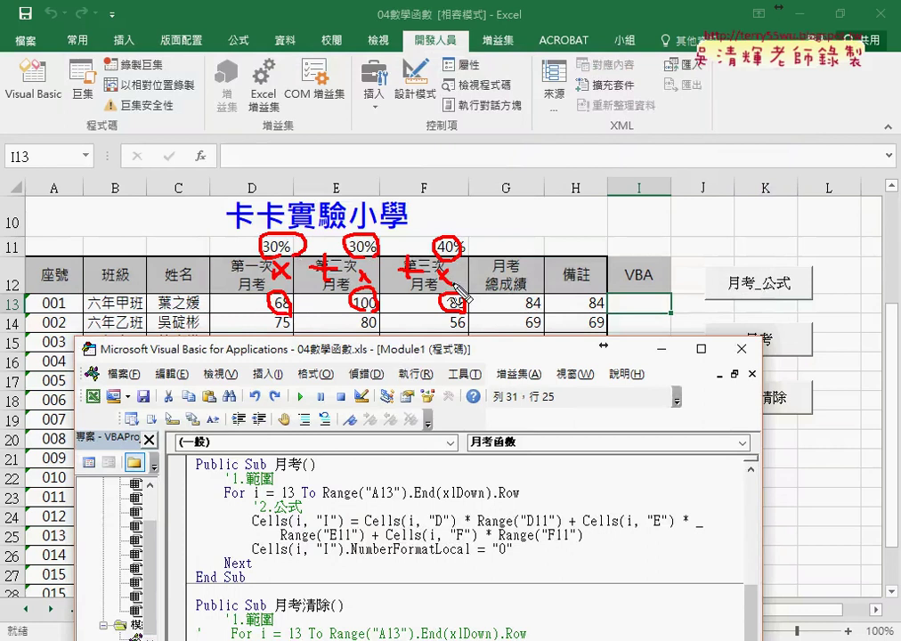
key(Escape)
drag(453, 355, 457, 161)
Paste 月考函數 = 月考1 * Range("D11") + 月考2 * Range("E11") + 月考3 * Range("F11") into the function
key(ctrl+v)
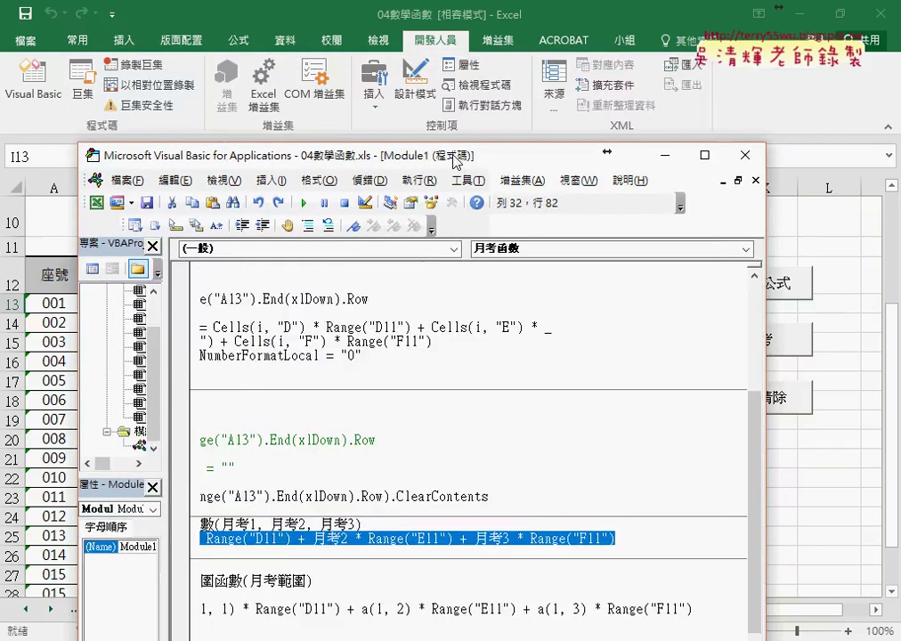
drag(455, 160, 521, 90)
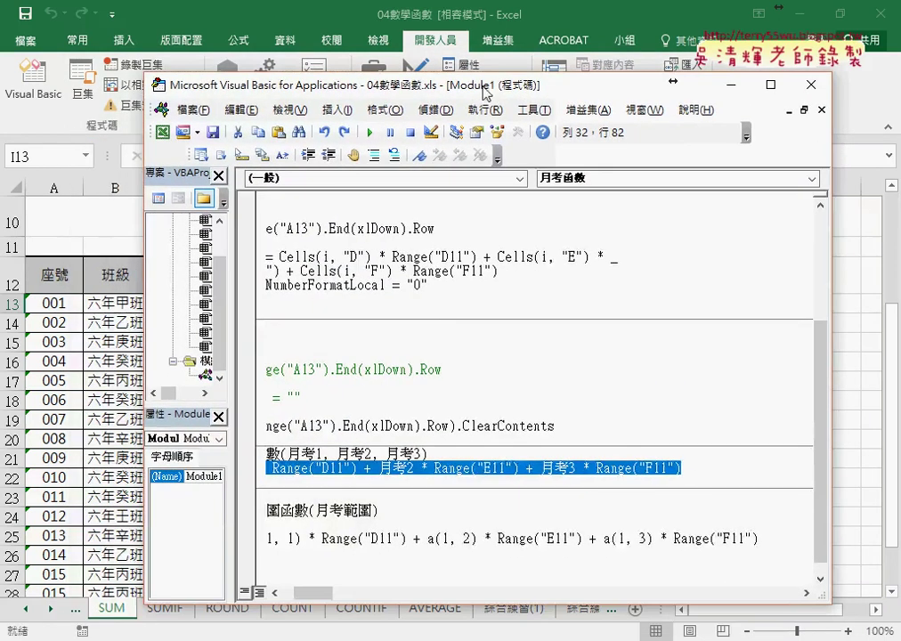
drag(314, 592, 294, 593)
click(328, 453)
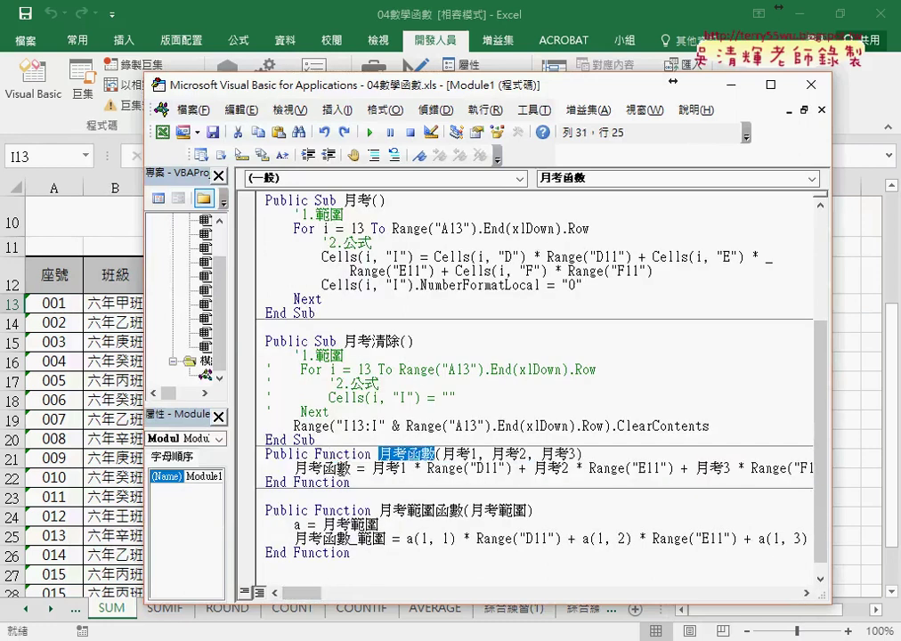
Highlight 月考函數, the equals sign and the Range("D11") and 月考2 * Range("E11") terms, then widen the editor
mouse_move(337, 467)
mouse_down()
mouse_move(351, 468)
mouse_move(294, 467)
mouse_up()
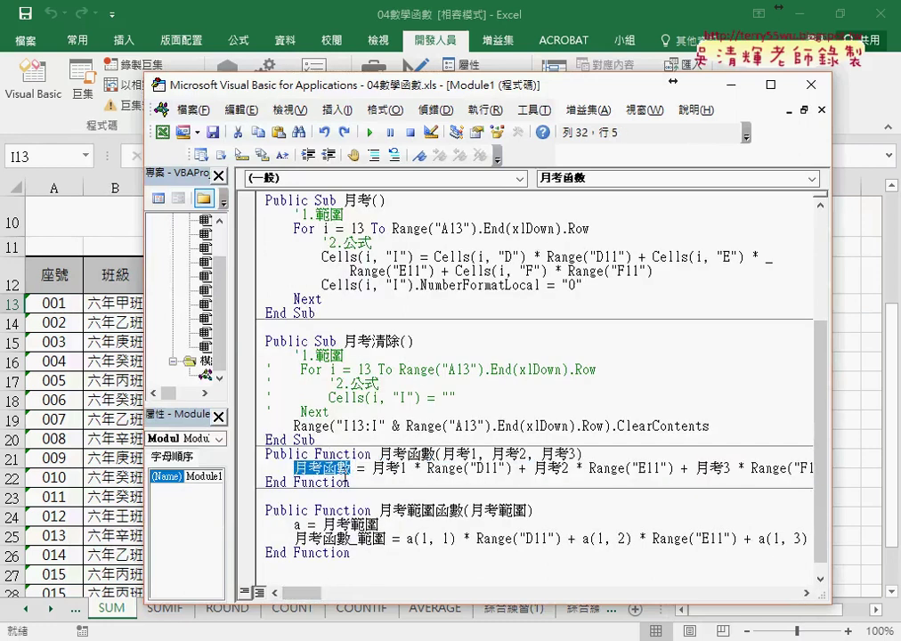
key(Right)
key(Right)
key(shift+Right)
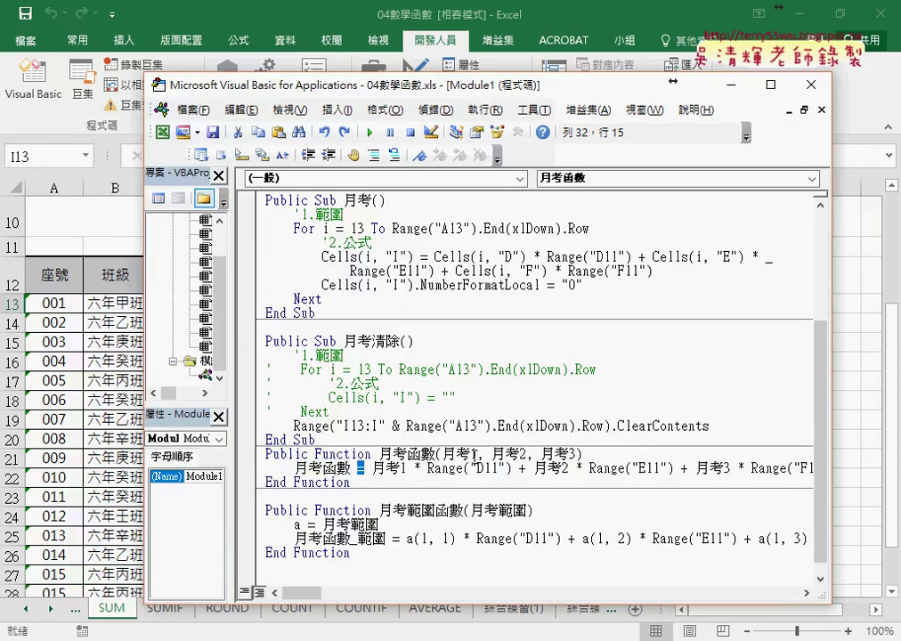
drag(429, 468, 513, 469)
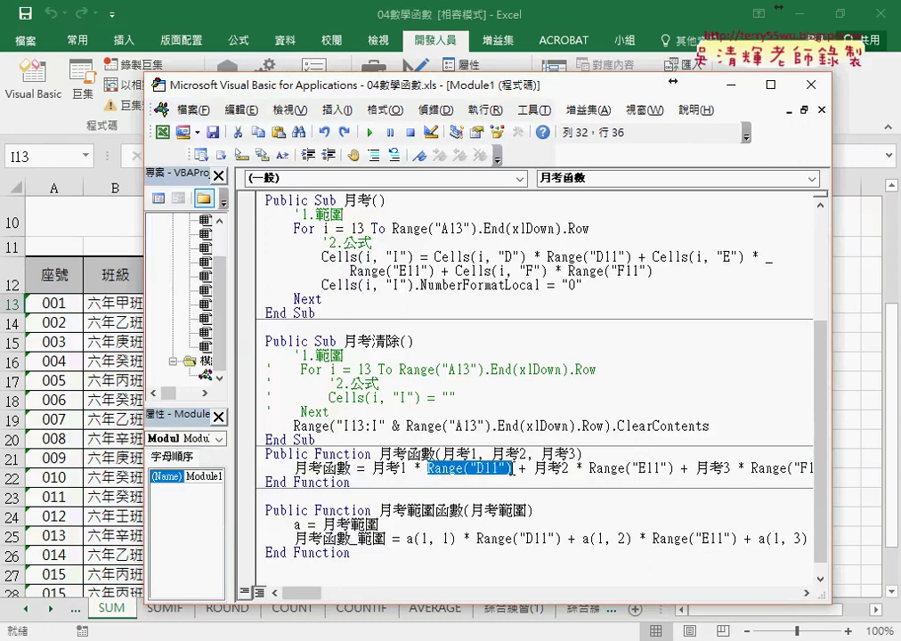
mouse_move(356, 83)
mouse_down()
mouse_move(382, 334)
mouse_move(415, 103)
mouse_up()
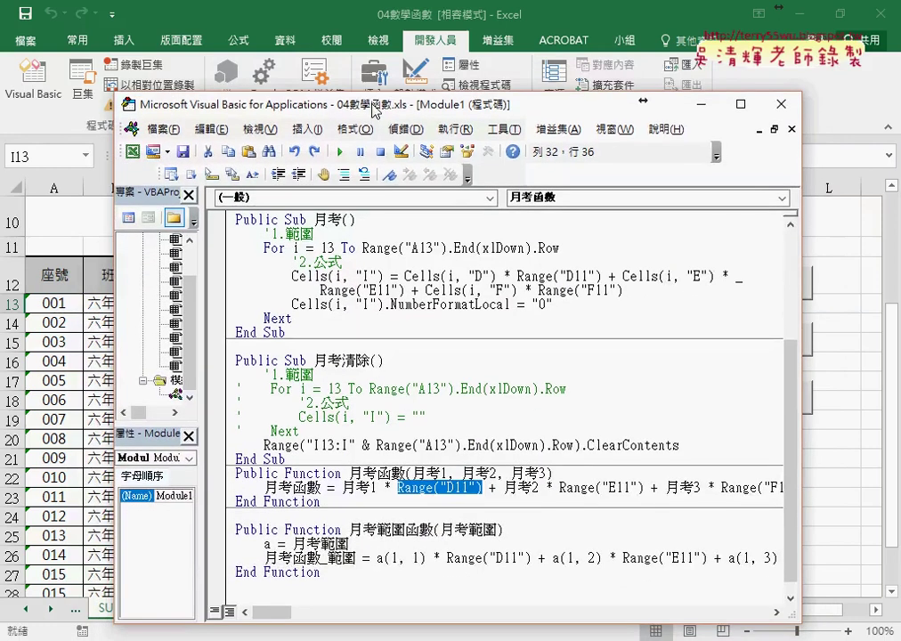
drag(649, 488, 504, 488)
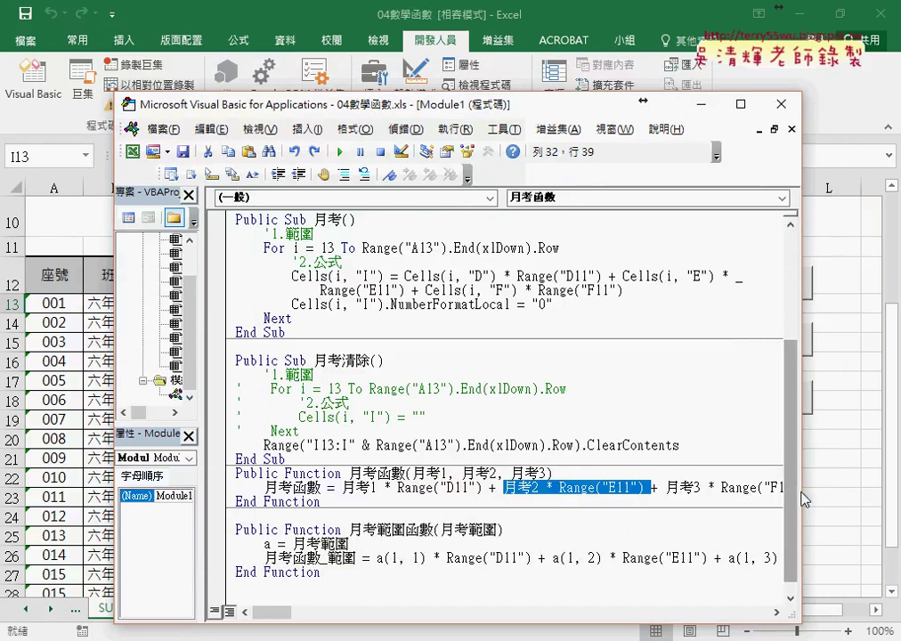
mouse_move(801, 491)
mouse_down()
mouse_move(852, 490)
mouse_move(323, 492)
mouse_up()
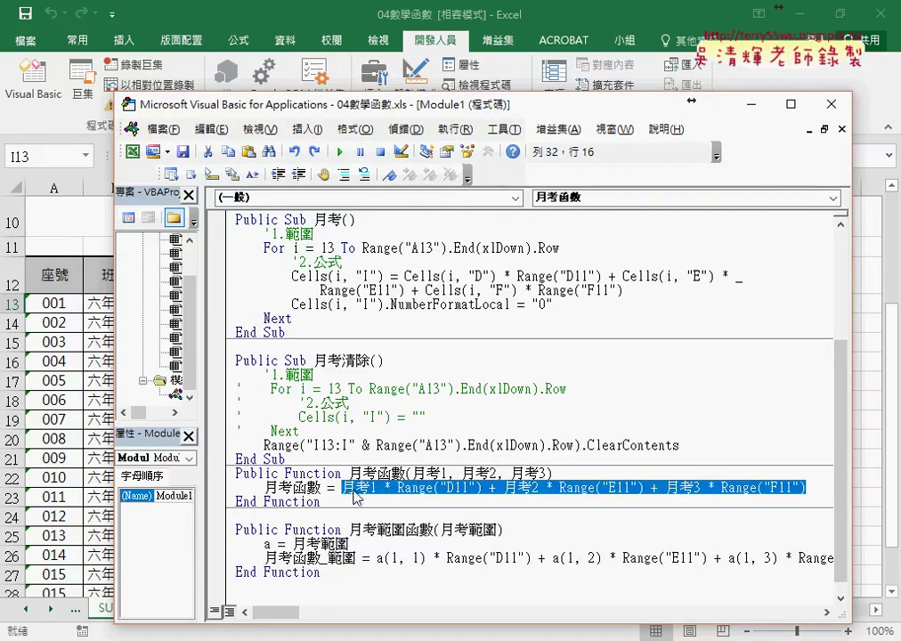
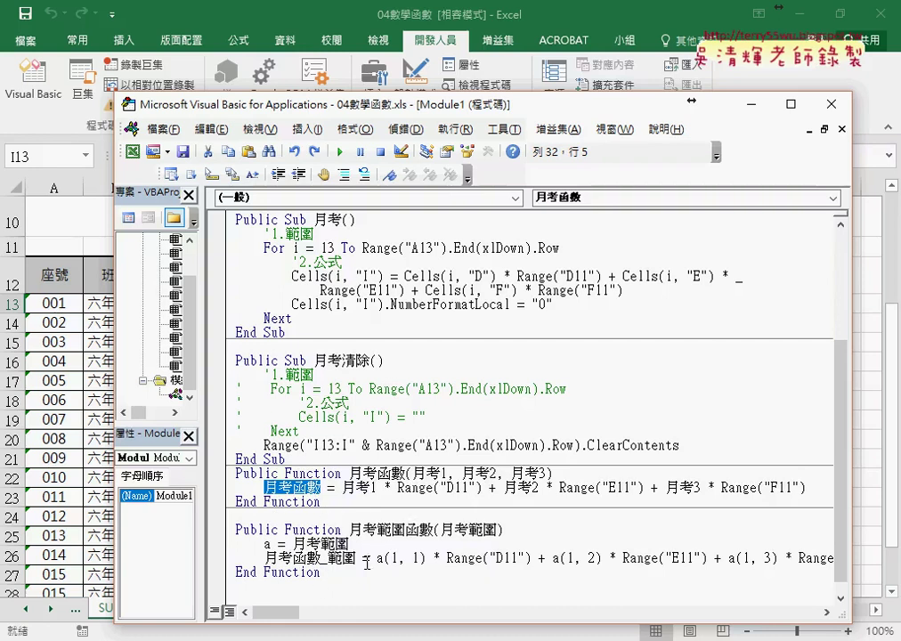
Delete the two old body lines of 月考範圍函數 and add an empty line inside it
drag(226, 543, 226, 567)
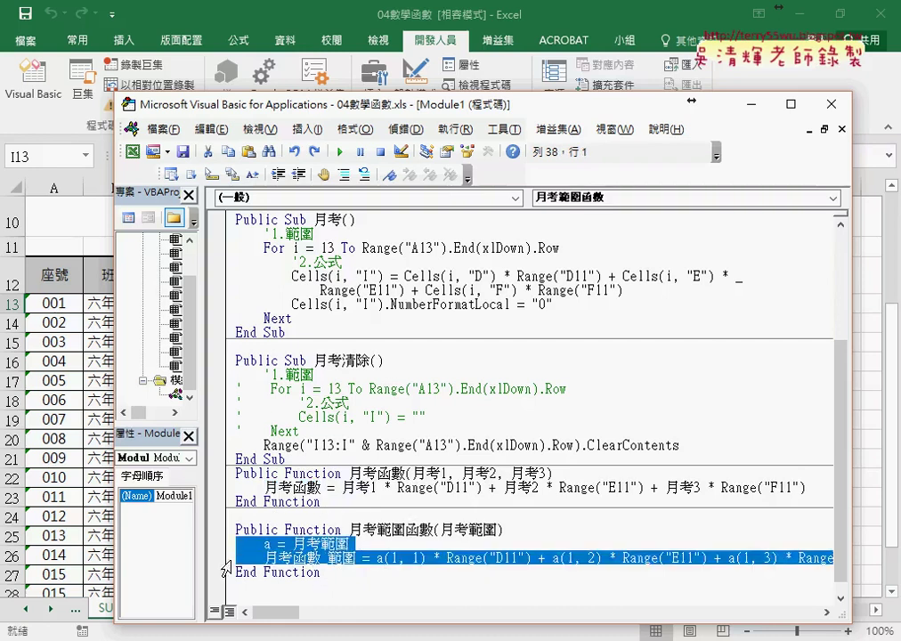
key(Delete)
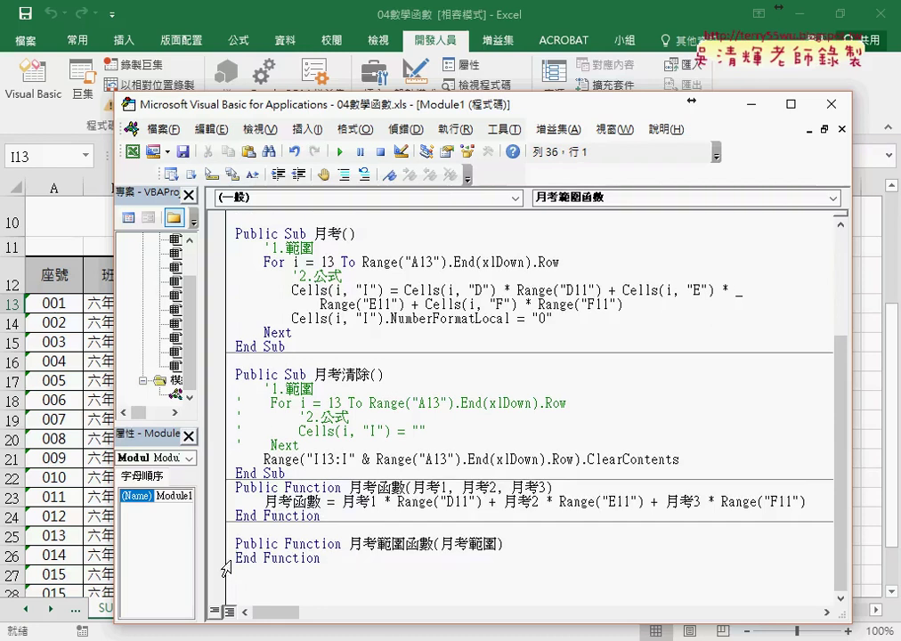
click(528, 544)
key(Return)
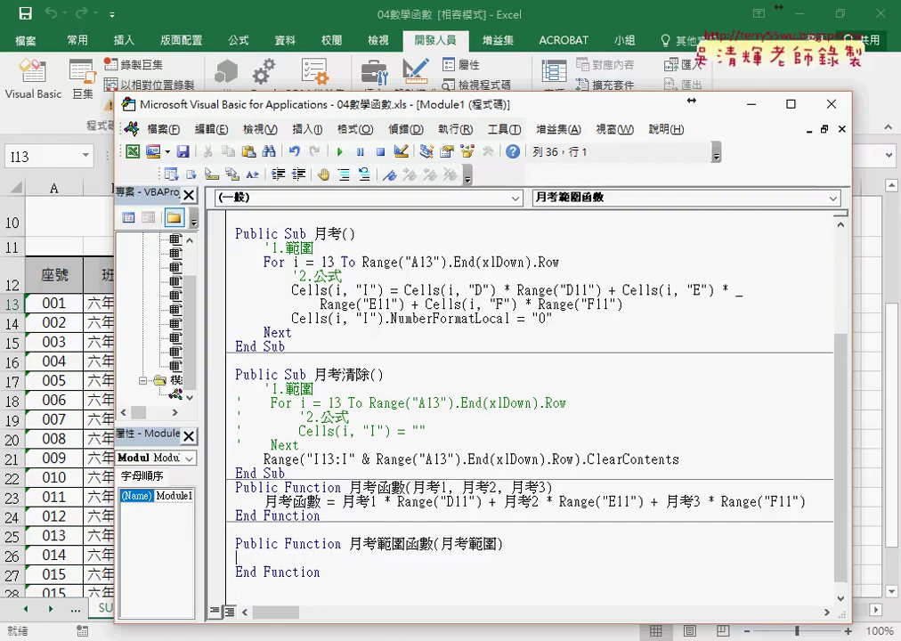
drag(411, 487, 548, 485)
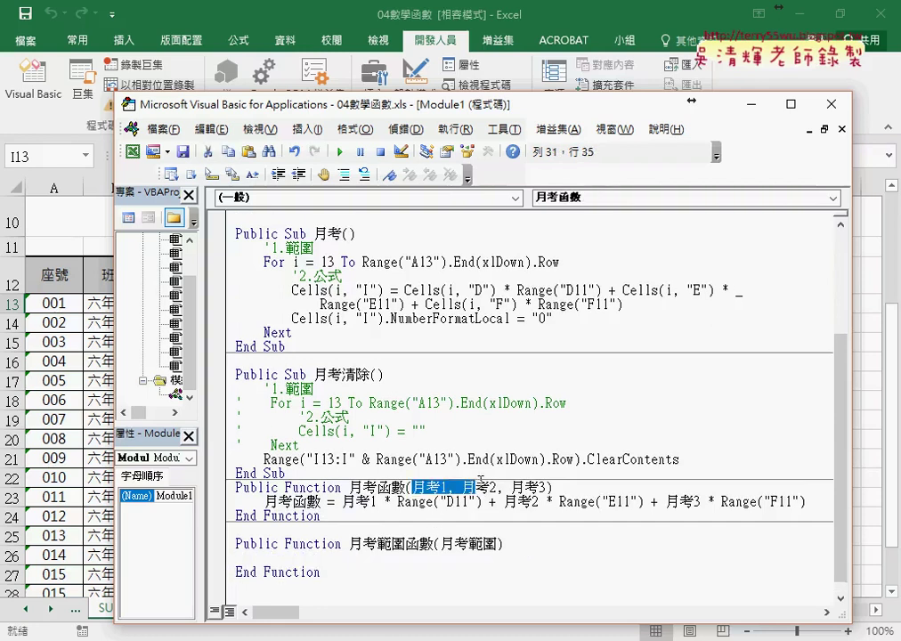
drag(441, 544, 495, 543)
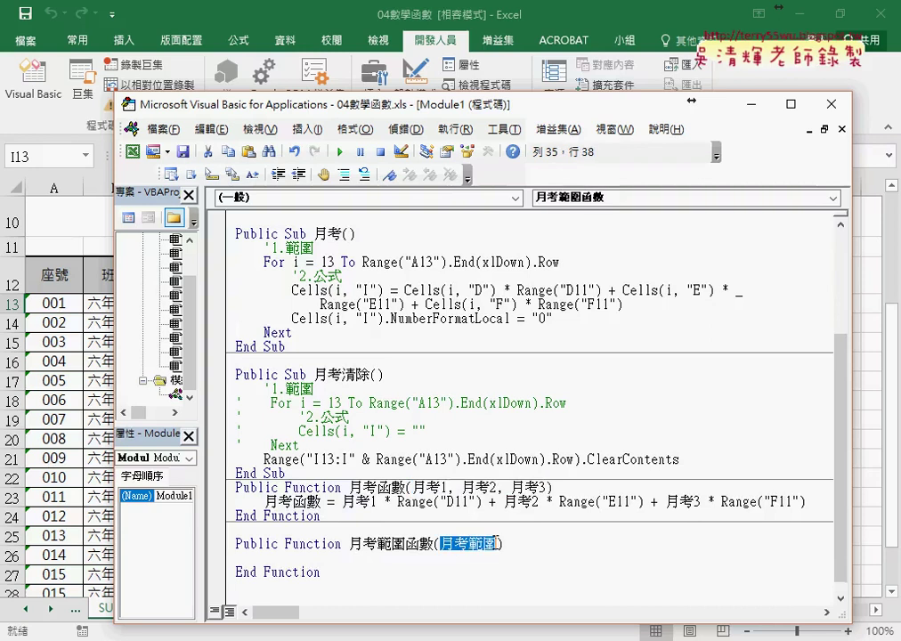
Start an indented 月考範圍函數= assignment line by copying the function name
click(357, 556)
key(Tab)
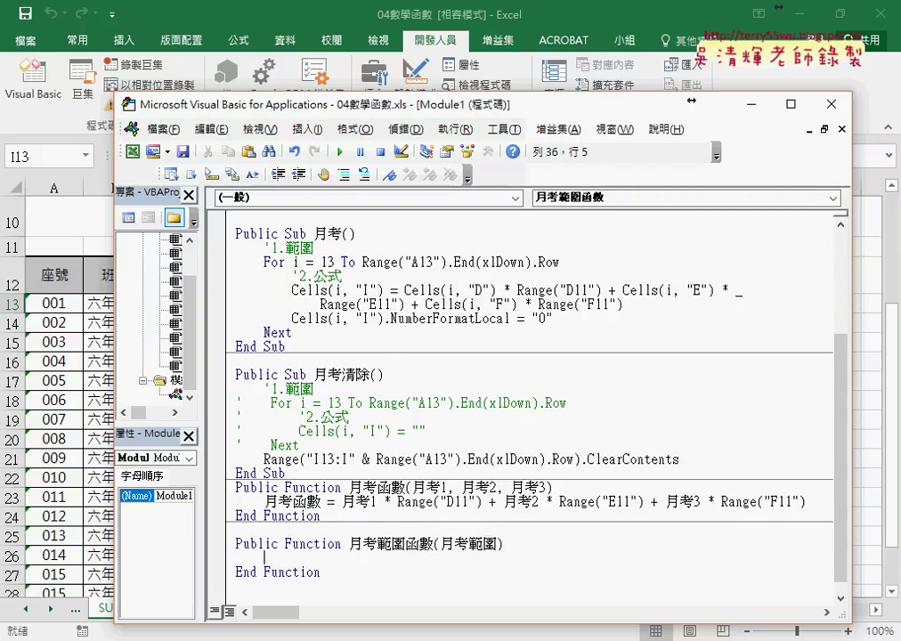
mouse_move(350, 543)
mouse_down()
mouse_move(433, 543)
mouse_move(383, 573)
mouse_move(383, 563)
mouse_up()
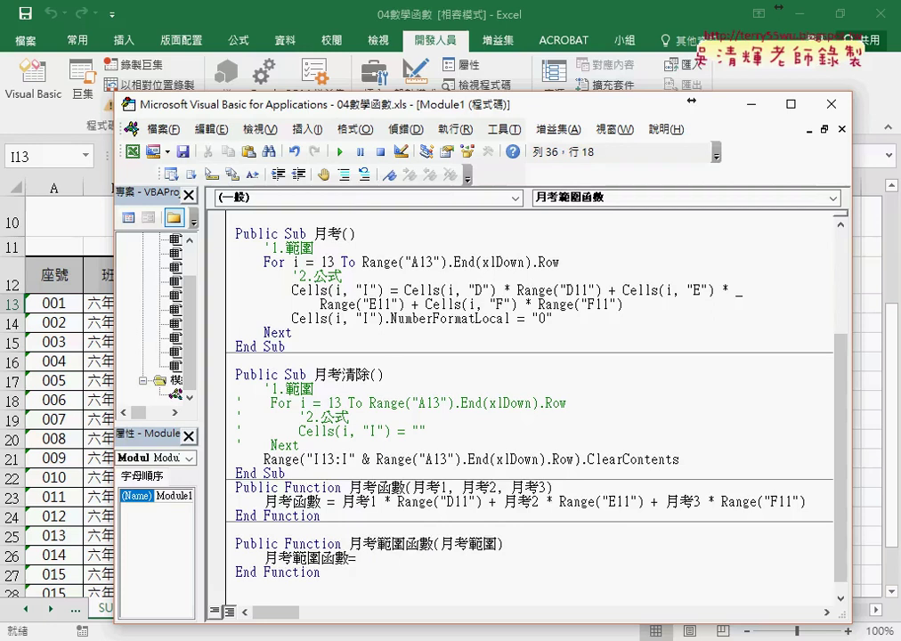
key(Return)
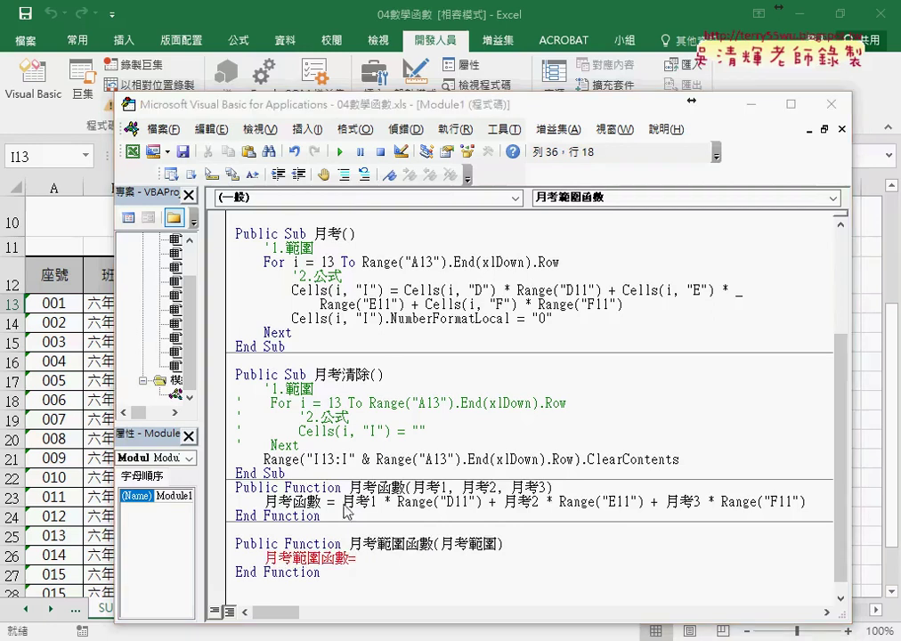
key(Return)
Copy 月考函數's weighted-sum expression after 月考範圍函數=, and add an a= line below the Function line
drag(342, 501, 806, 501)
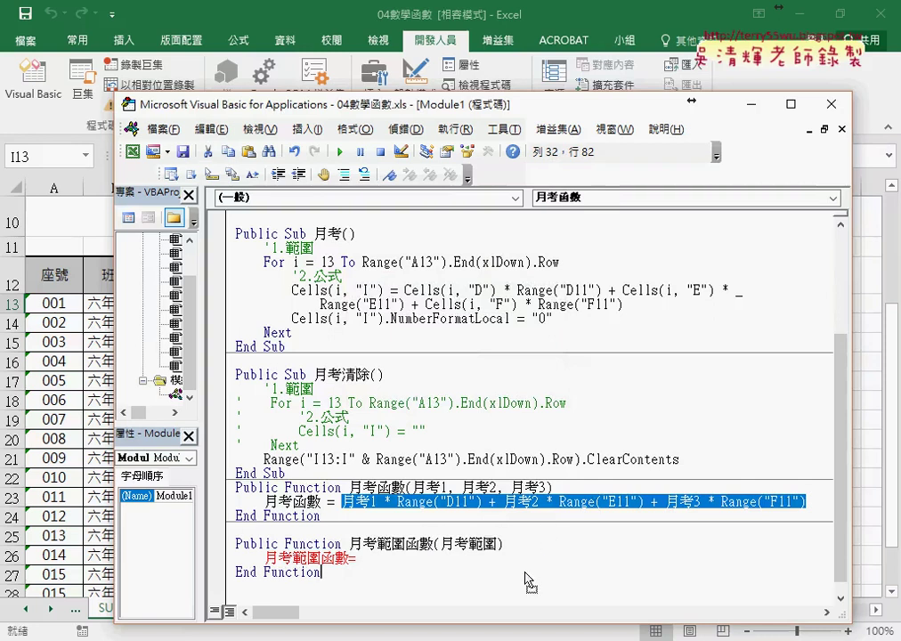
drag(532, 567, 442, 544)
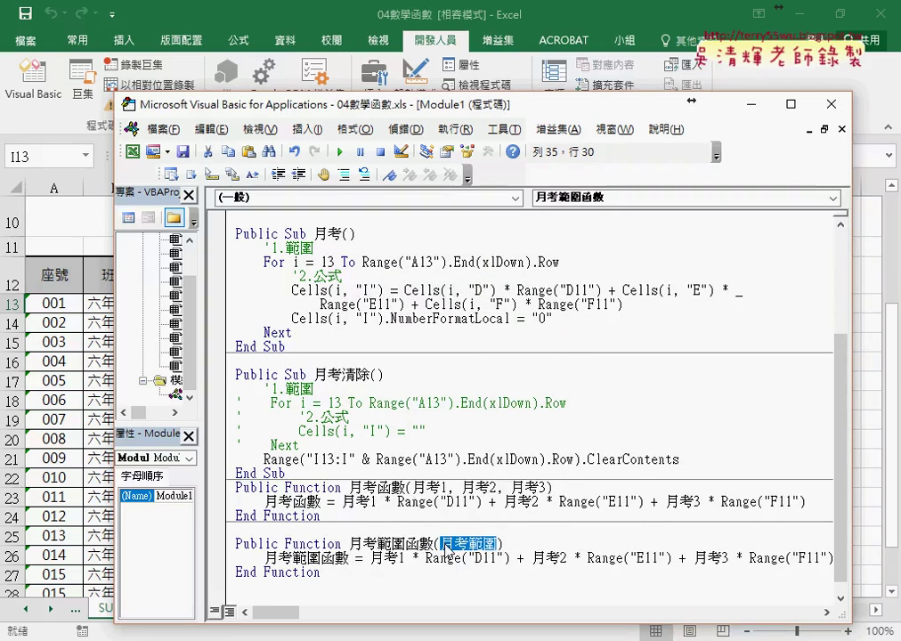
click(516, 542)
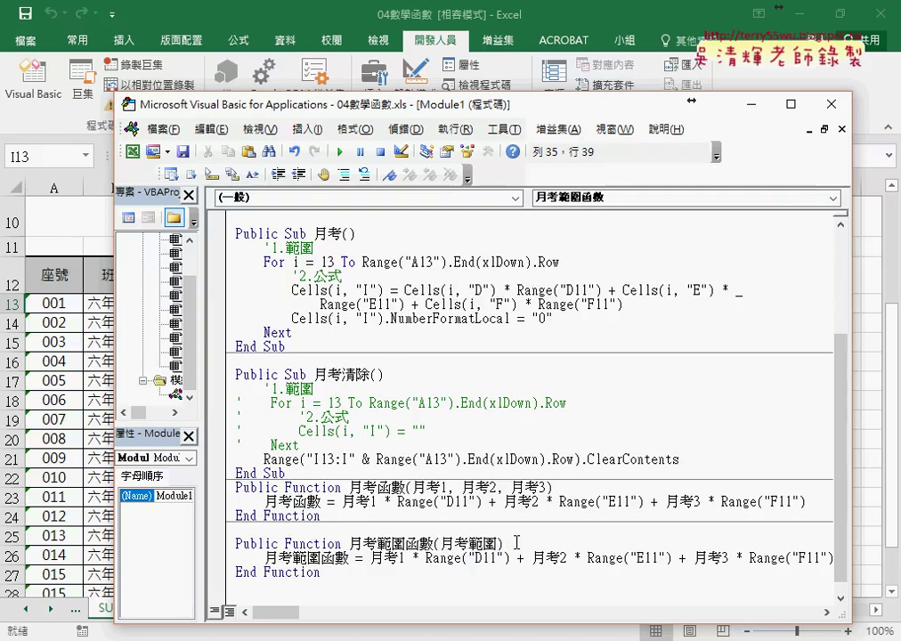
key(Return)
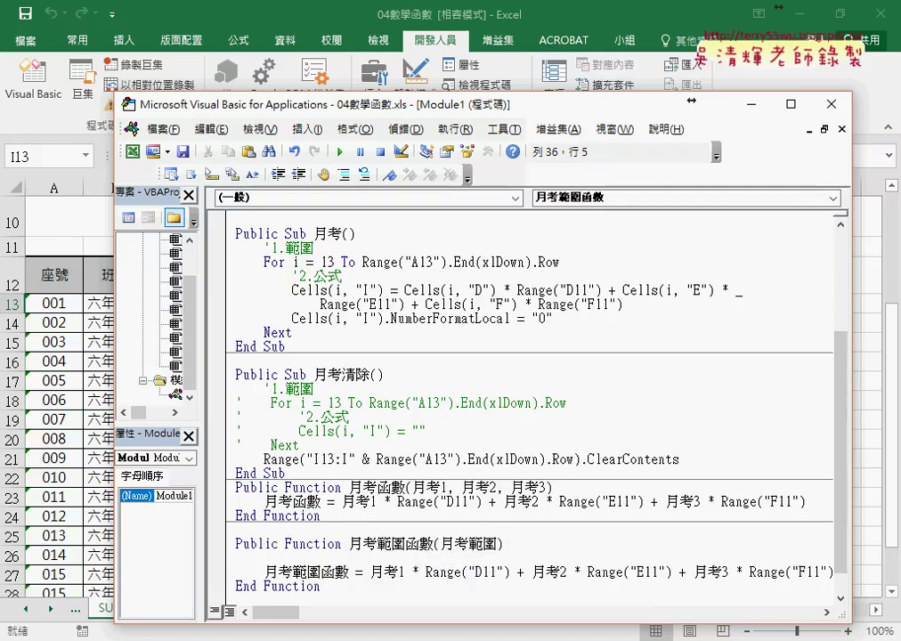
text(a)
text(=)
Complete the new line as a = 月考範圍
click(354, 430)
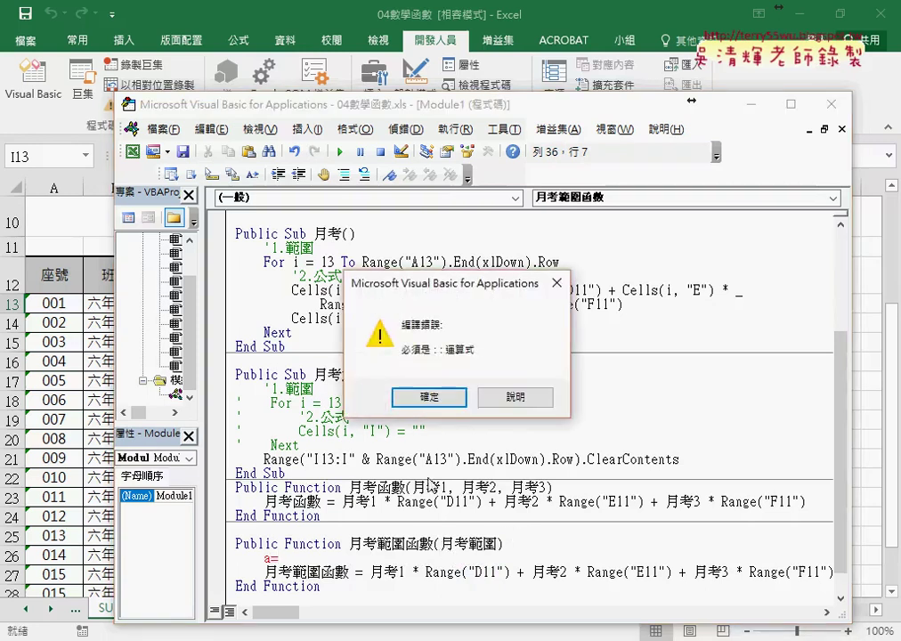
click(429, 398)
double_click(467, 543)
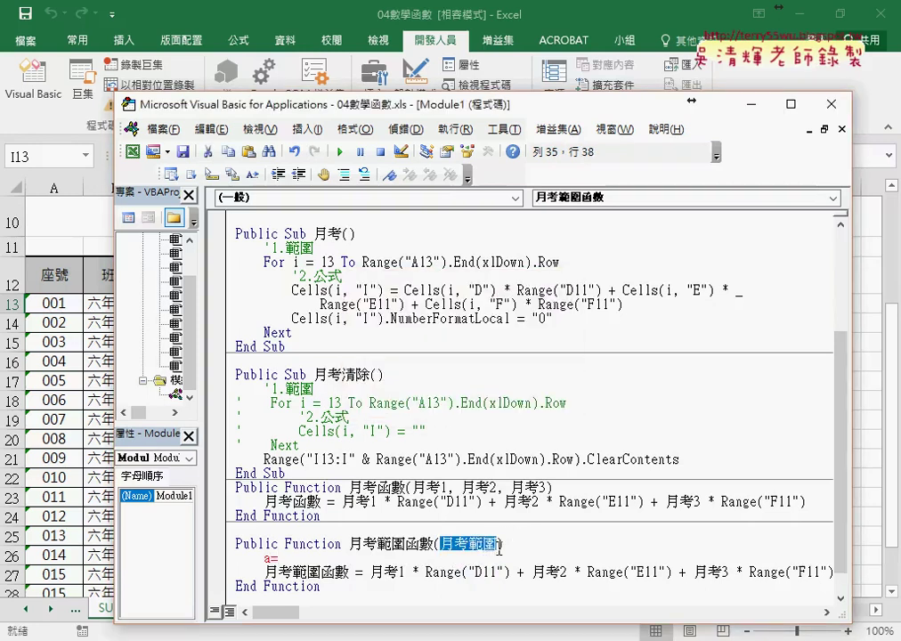
drag(428, 560, 278, 557)
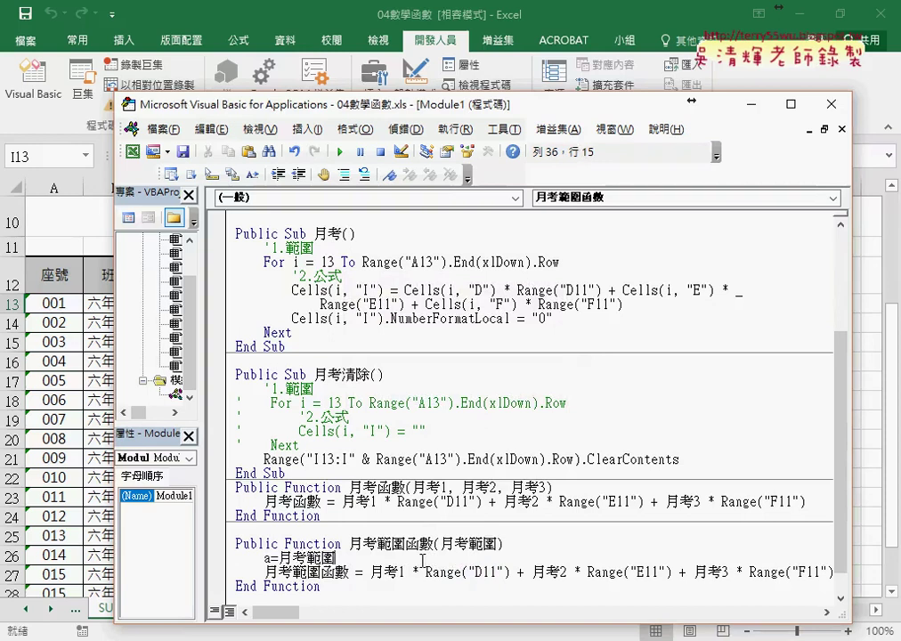
double_click(268, 558)
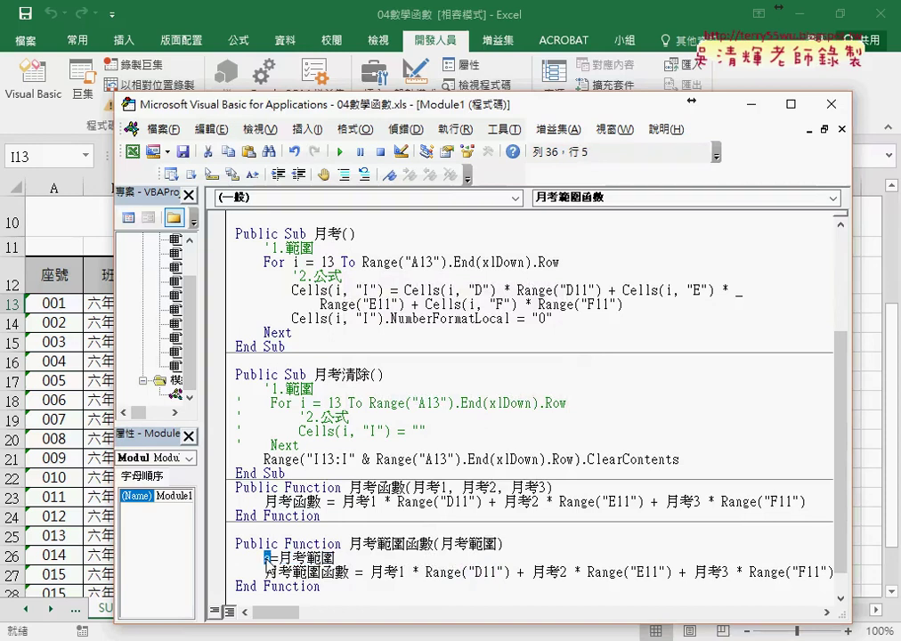
Replace 月考1, 月考2, 月考3 with a(1,1), a(1,2), a(1,3) in the return expression
drag(375, 575, 405, 575)
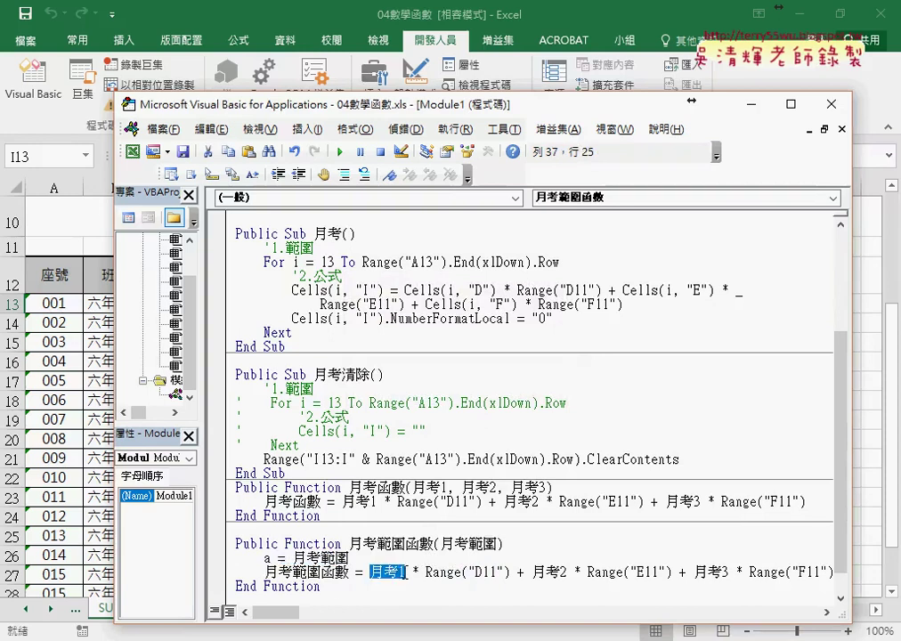
text(a)
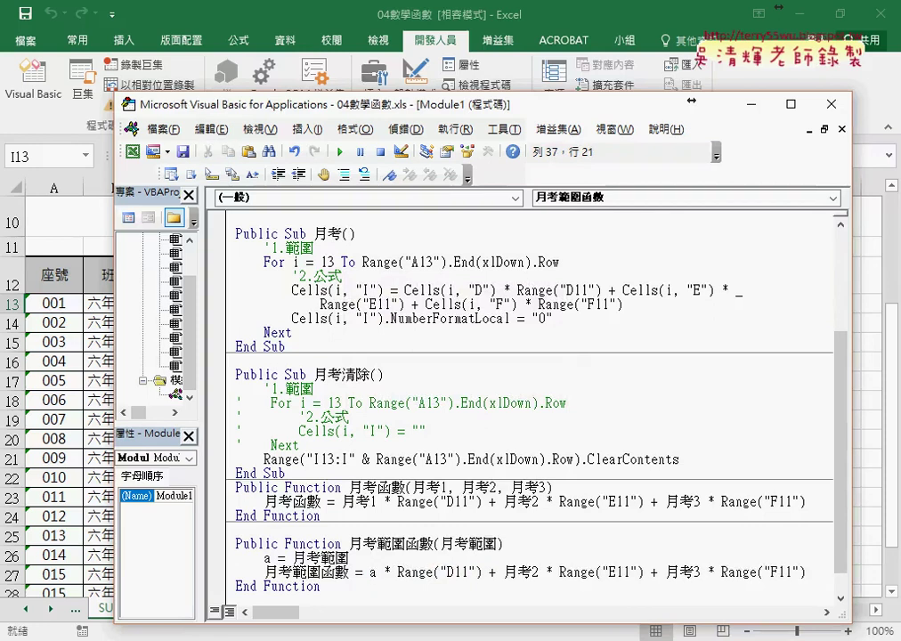
text((1)
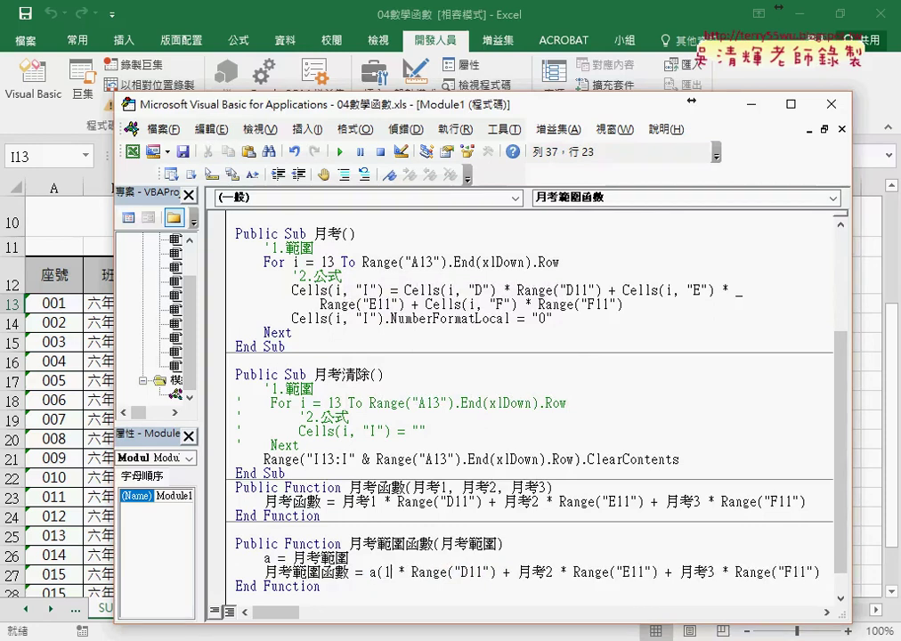
text(,1))
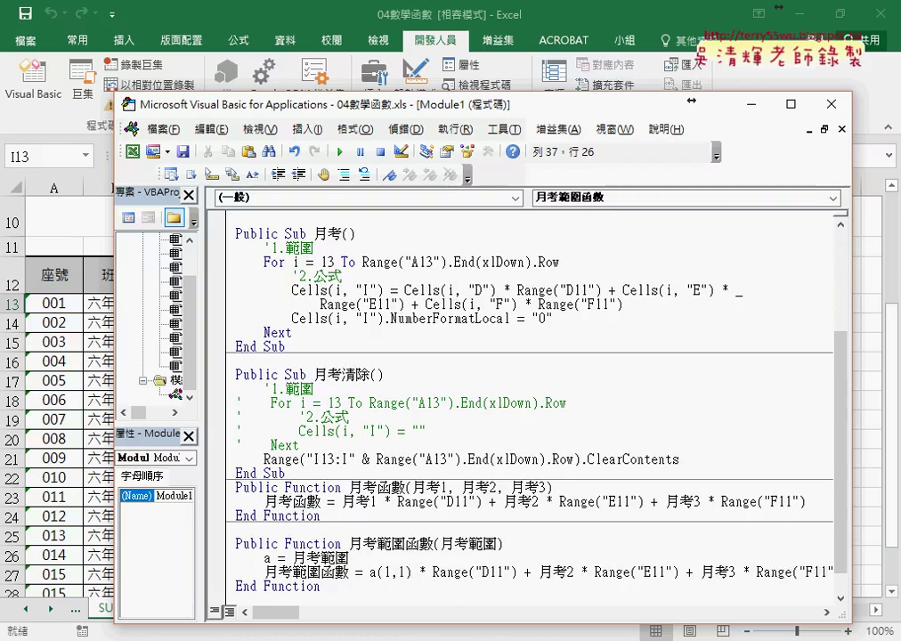
drag(538, 571, 576, 571)
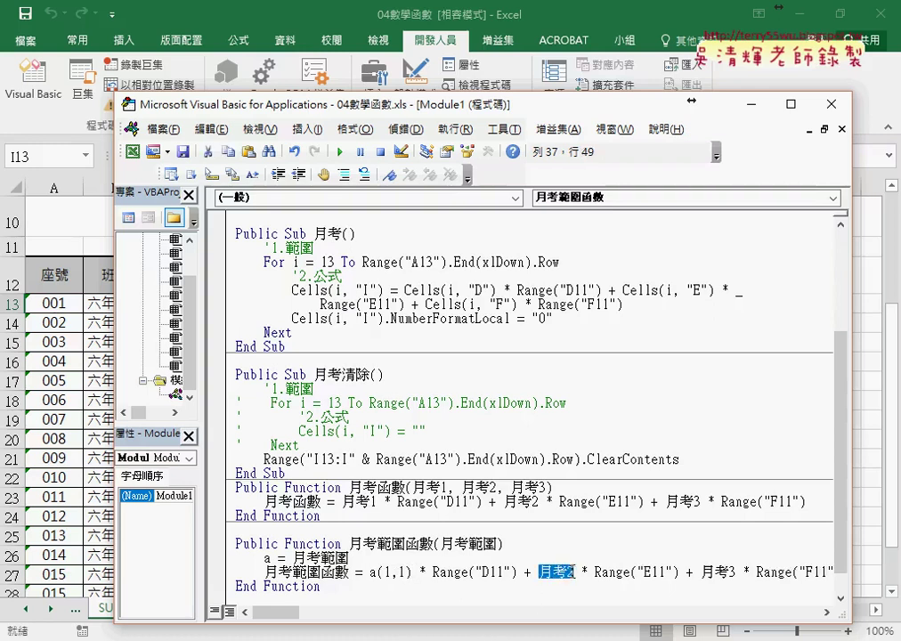
text(a)
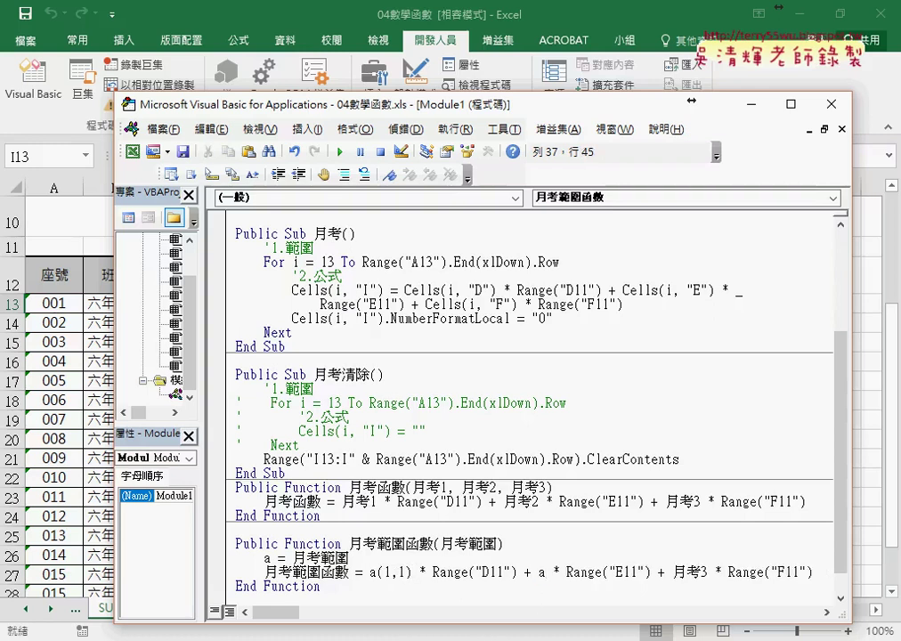
text((1,)
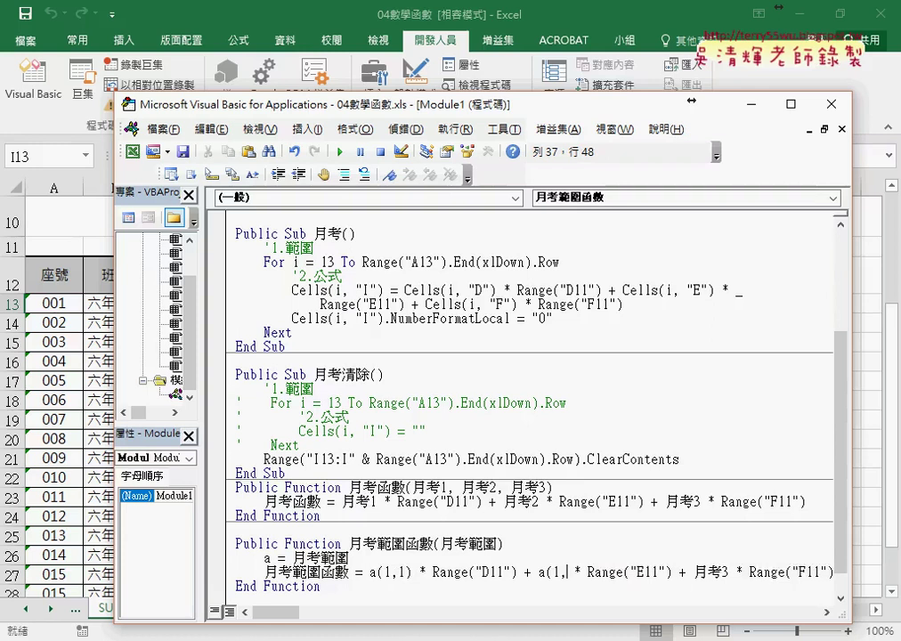
text(2))
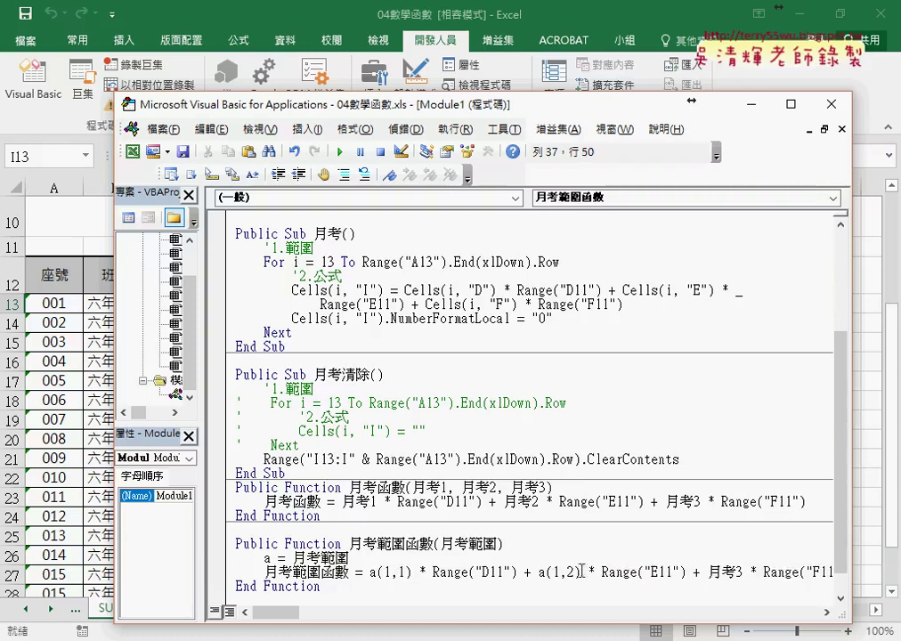
drag(708, 572, 749, 574)
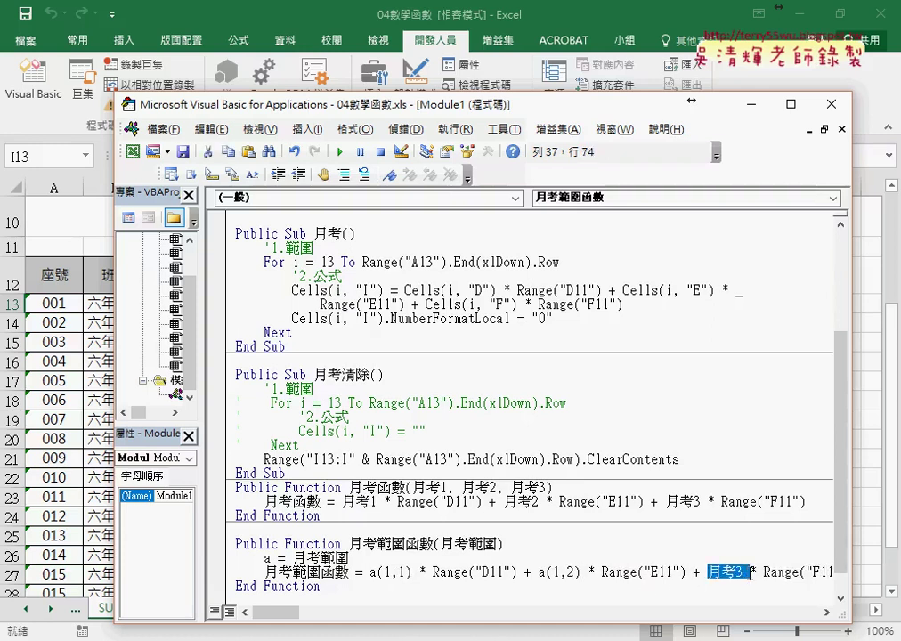
text(a()
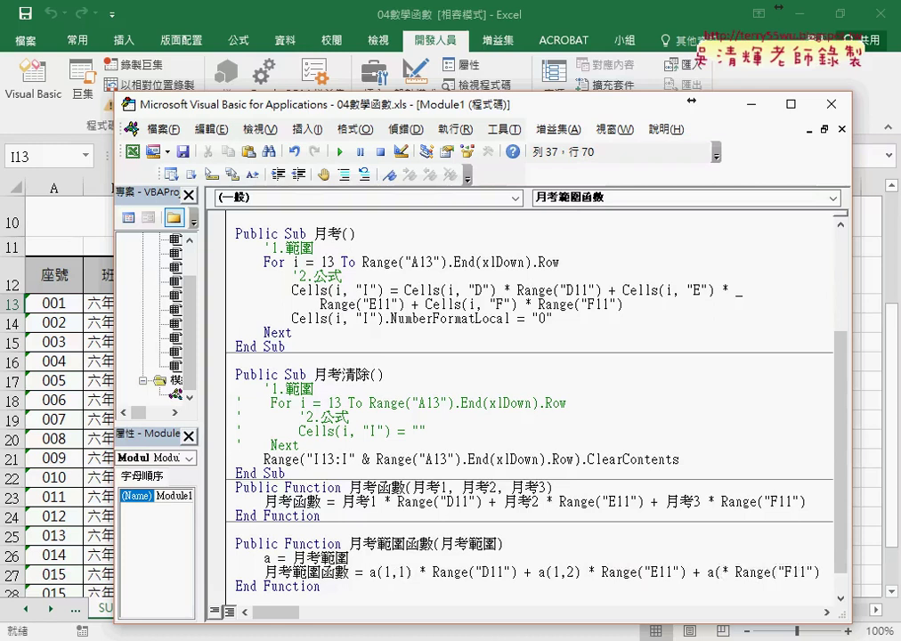
text(1)
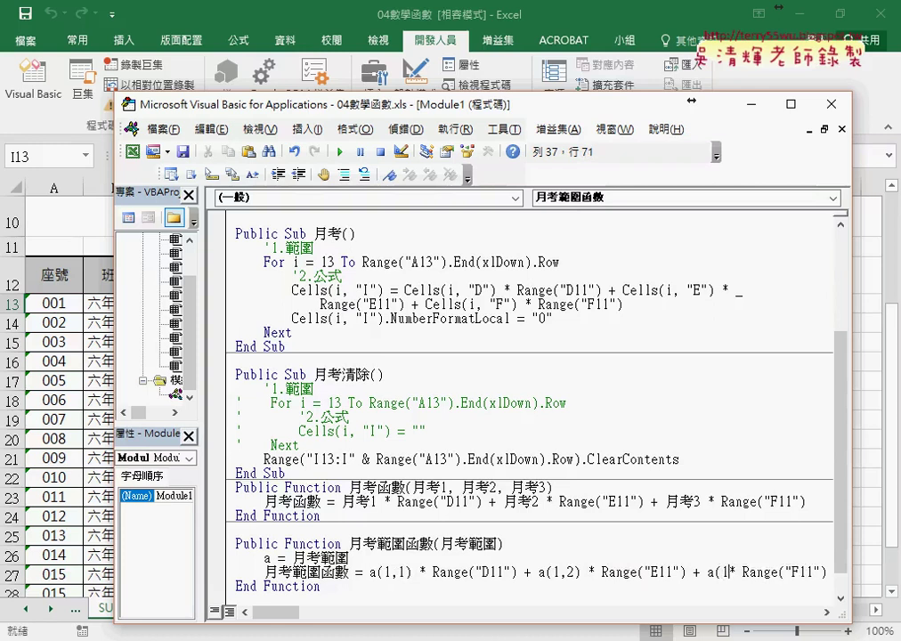
text(,3))
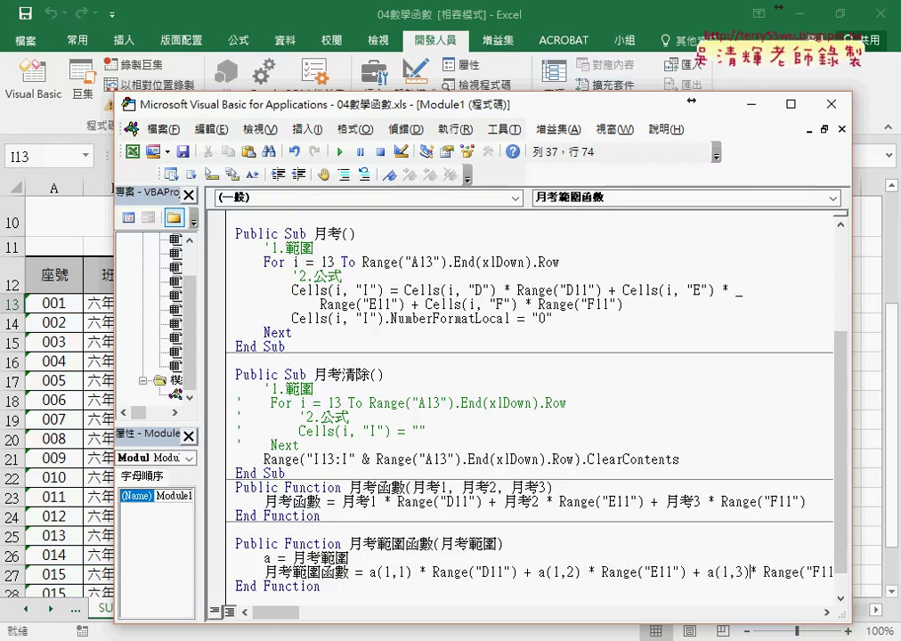
key(Up)
key(Up)
key(Up)
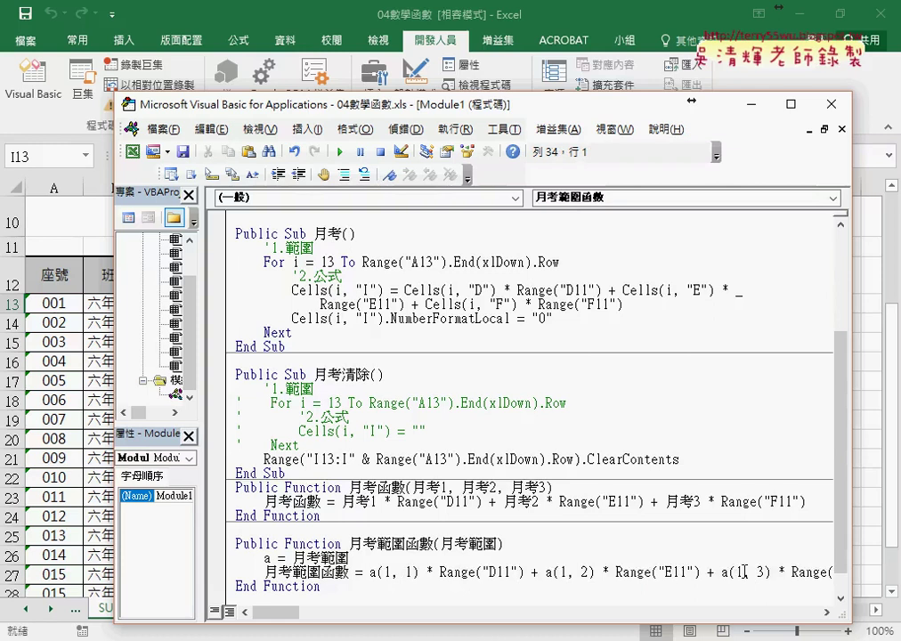
click(414, 571)
click(554, 572)
click(745, 573)
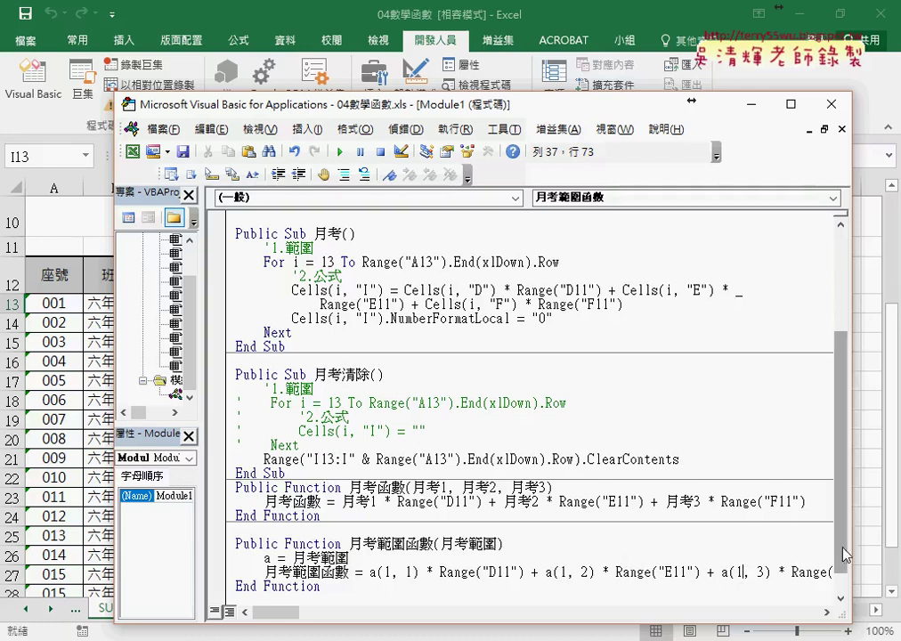
click(871, 534)
Insert =月考範圍函數(D13:F13) into cell I13 so it shows 84
click(641, 304)
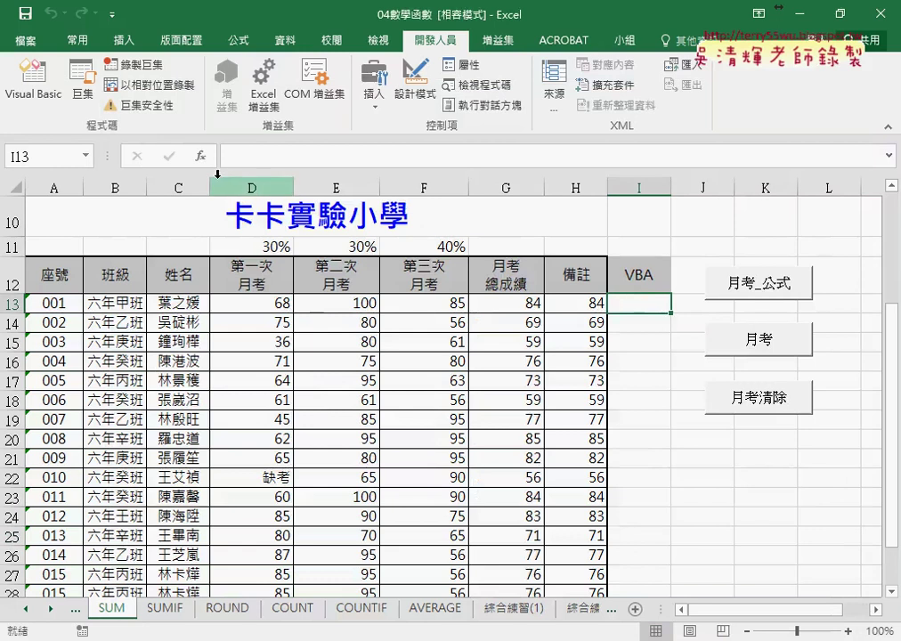
click(201, 157)
click(342, 425)
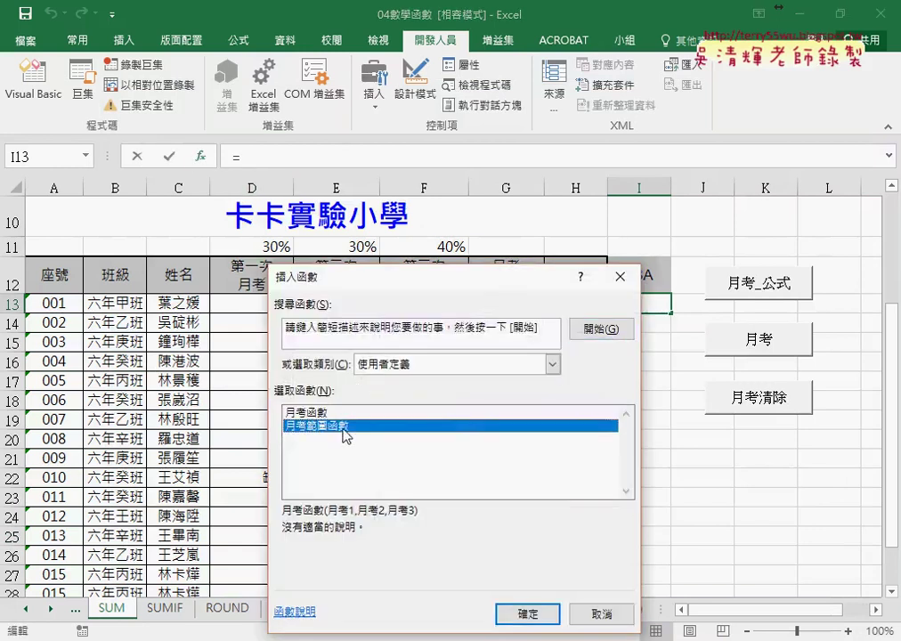
click(529, 616)
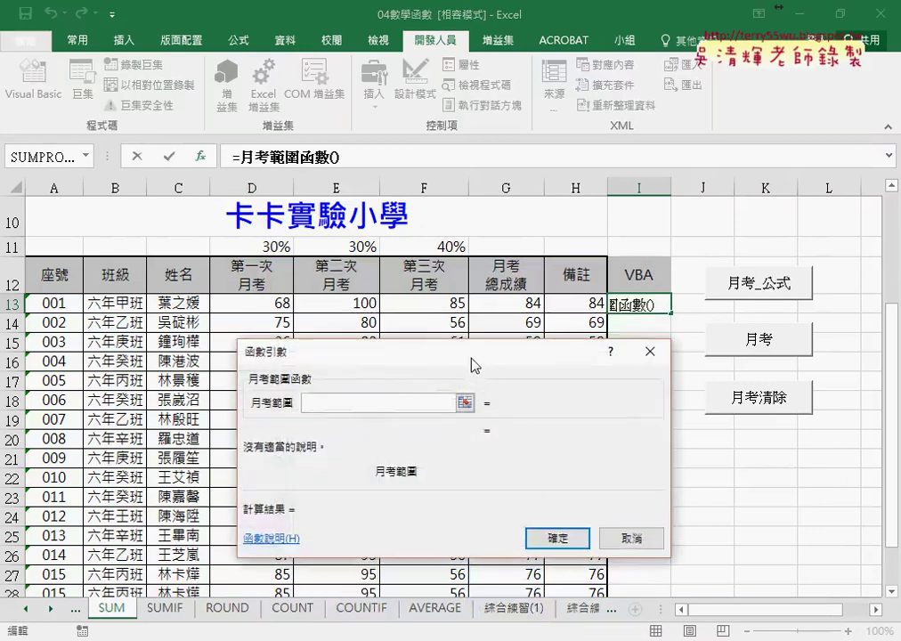
drag(474, 364, 461, 424)
drag(258, 301, 419, 304)
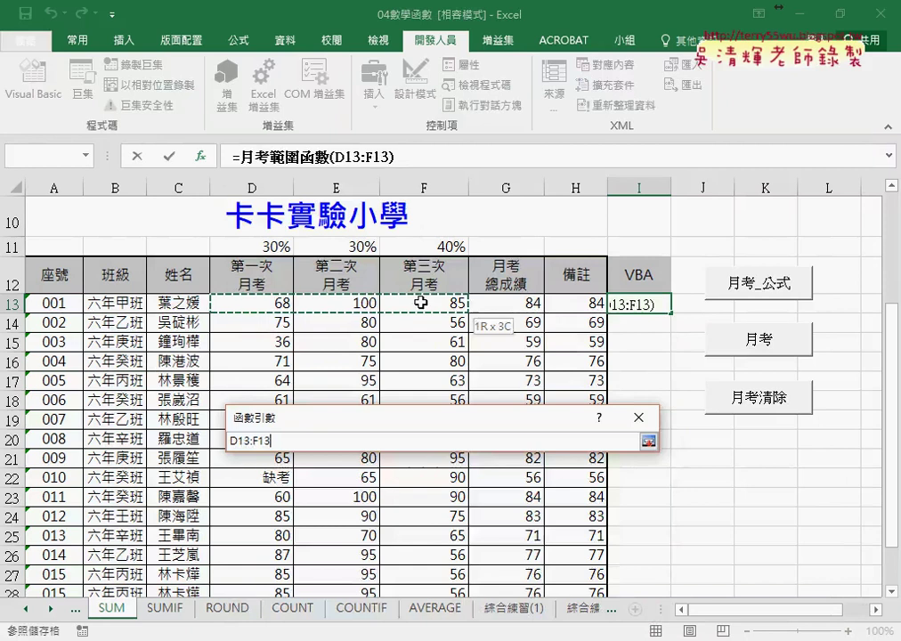
click(554, 603)
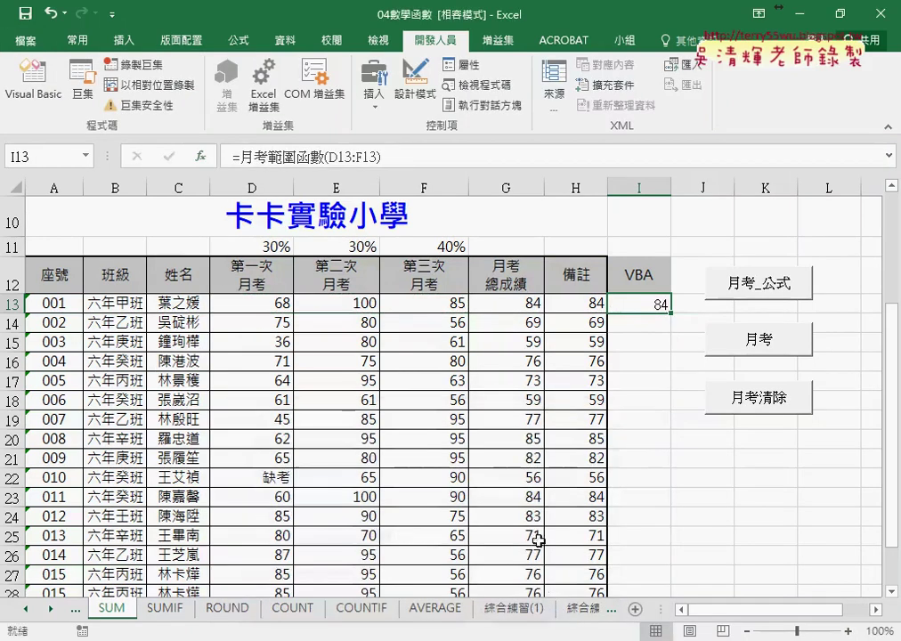